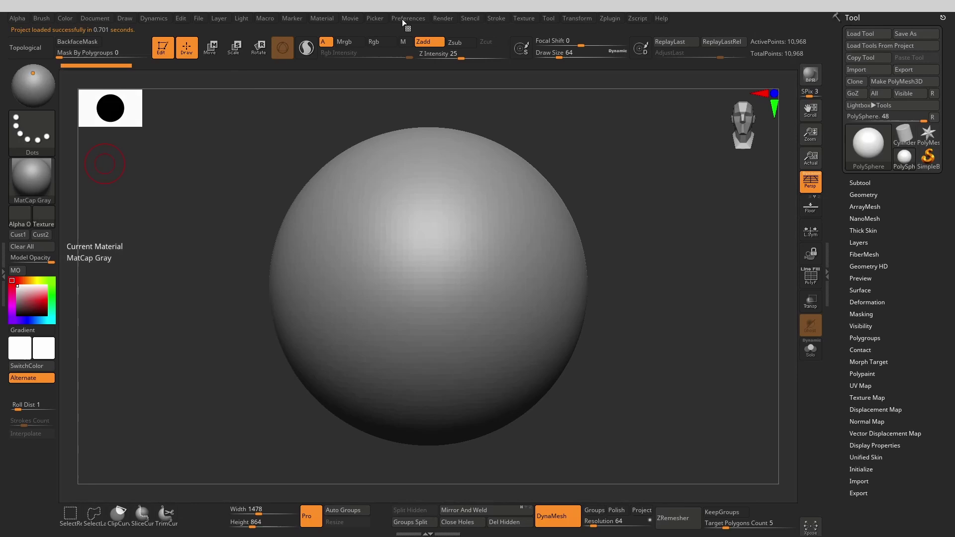
Restore the standard user interface layout from the configuration preferences.
{"action": "left_click", "coordinate": [402, 20]}
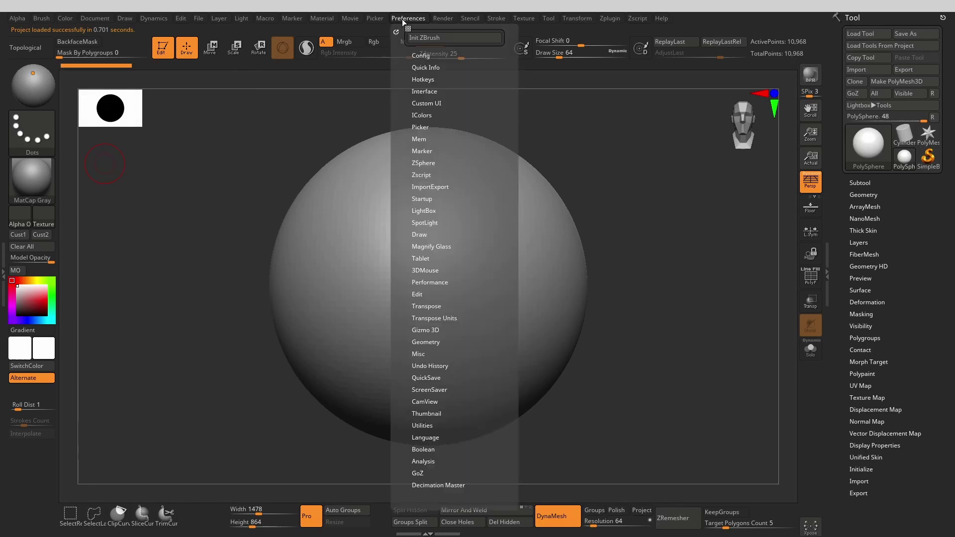
{"action": "left_click", "coordinate": [420, 55]}
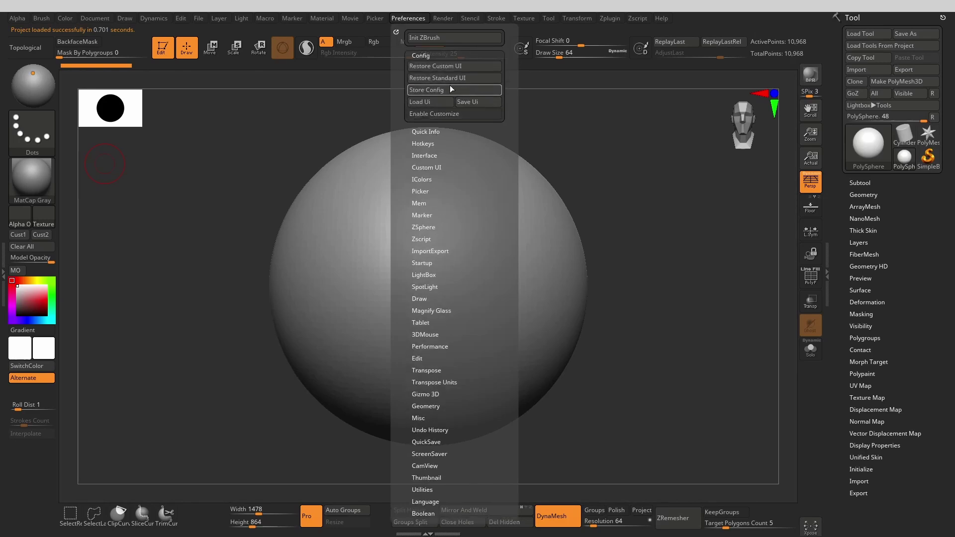
{"action": "left_click", "coordinate": [446, 79]}
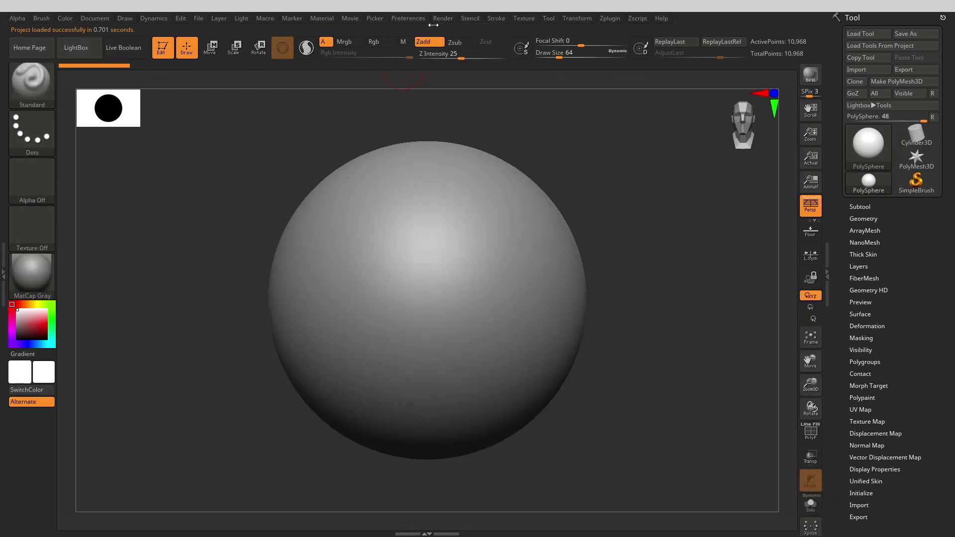
Enable interface customization in the configuration preferences.
{"action": "left_click", "coordinate": [407, 18]}
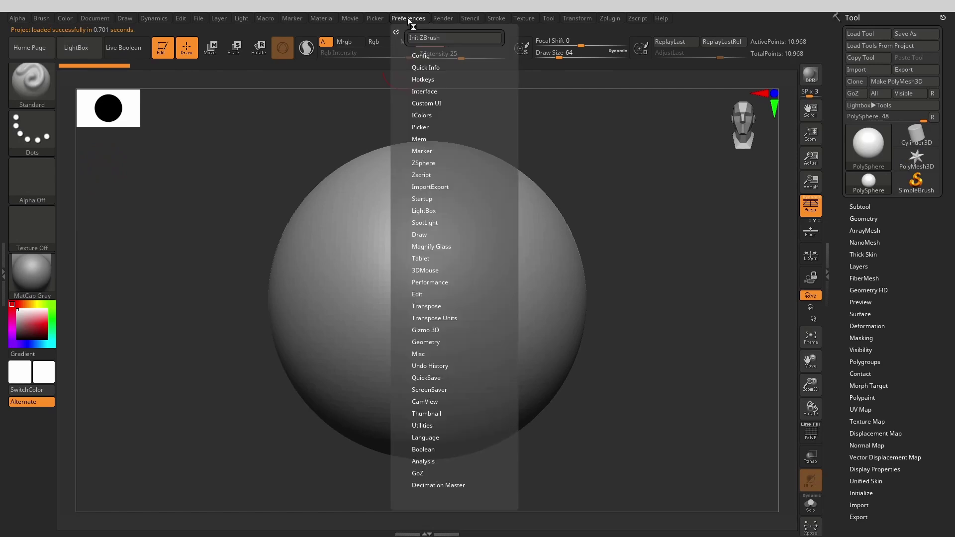
{"action": "left_click", "coordinate": [423, 55]}
{"action": "left_click", "coordinate": [441, 114]}
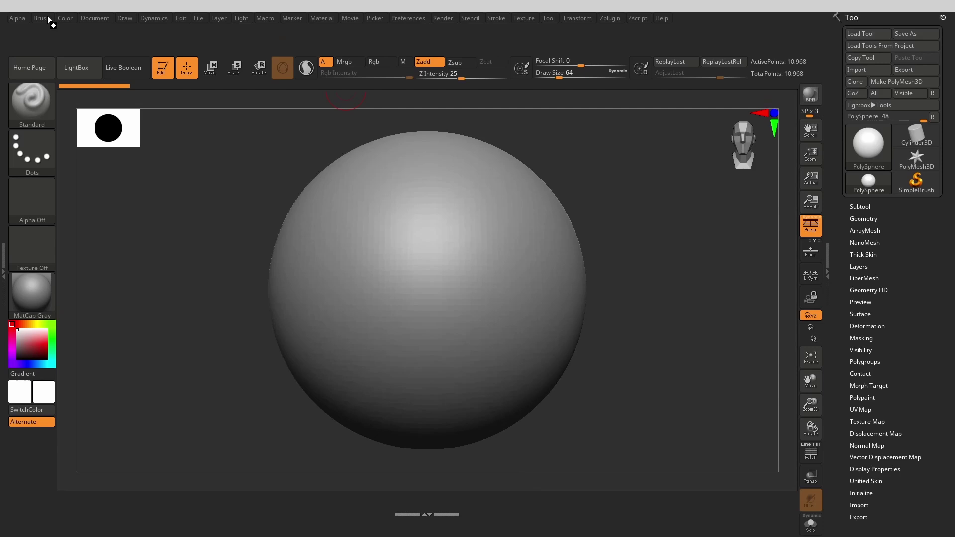
Dock the Brush palette in the tray beside the canvas.
{"action": "left_click", "coordinate": [47, 16]}
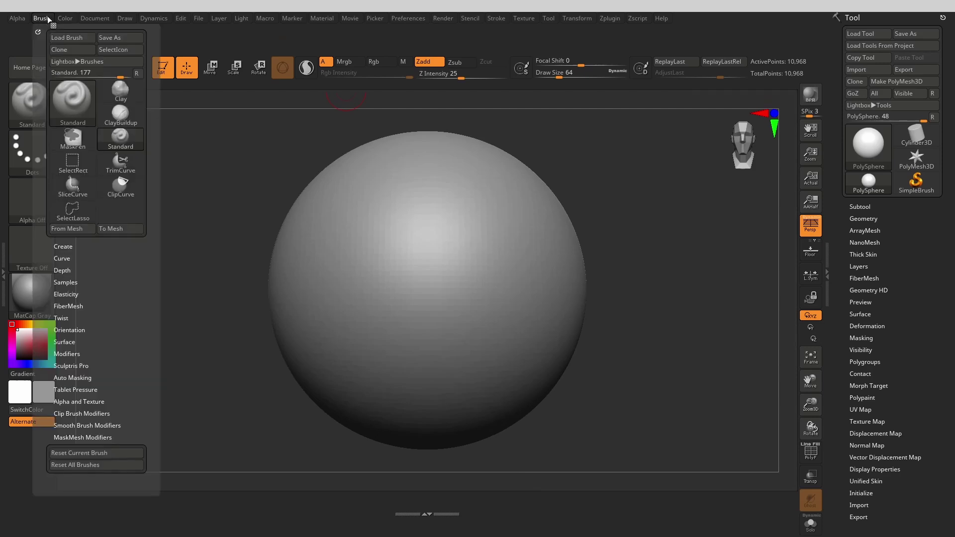
{"action": "left_click_drag", "start_coordinate": [39, 32], "coordinate": [80, 63]}
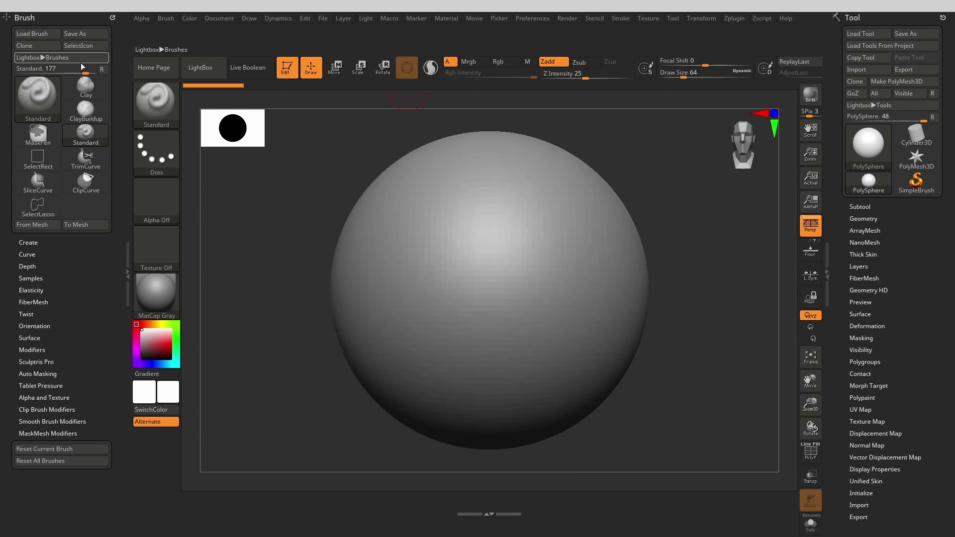
{"action": "key", "text": "b"}
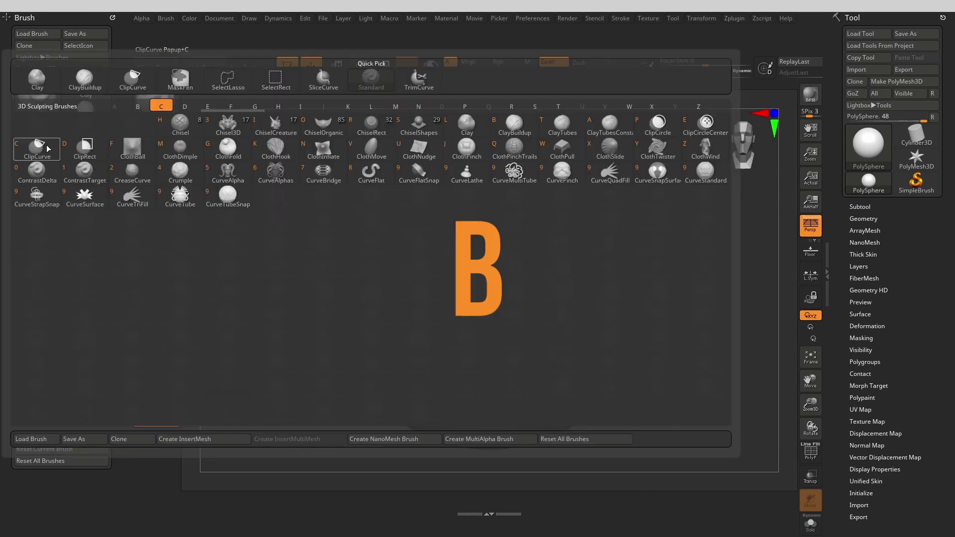
{"action": "left_click", "coordinate": [48, 148]}
{"action": "left_click", "coordinate": [159, 169]}
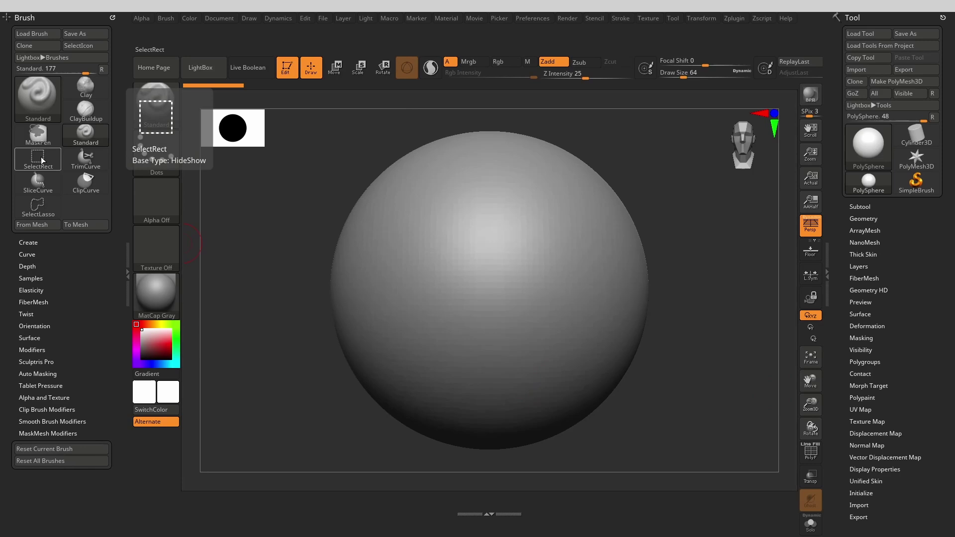
Place the SelectRect and SelectLasso brushes side by side in the shelf below the canvas, removing the overlapping SelectLasso and adding it again.
{"action": "mouse_move", "coordinate": [41, 157]}
{"action": "left_mouse_down", "text": "ctrl+alt"}
{"action": "mouse_move", "coordinate": [295, 463]}
{"action": "mouse_move", "coordinate": [206, 501]}
{"action": "left_mouse_up", "text": "ctrl+alt"}
{"action": "mouse_move", "coordinate": [40, 204]}
{"action": "left_mouse_down", "text": "ctrl+alt"}
{"action": "mouse_move", "coordinate": [277, 505]}
{"action": "mouse_move", "coordinate": [269, 498]}
{"action": "left_mouse_up", "text": "ctrl+alt"}
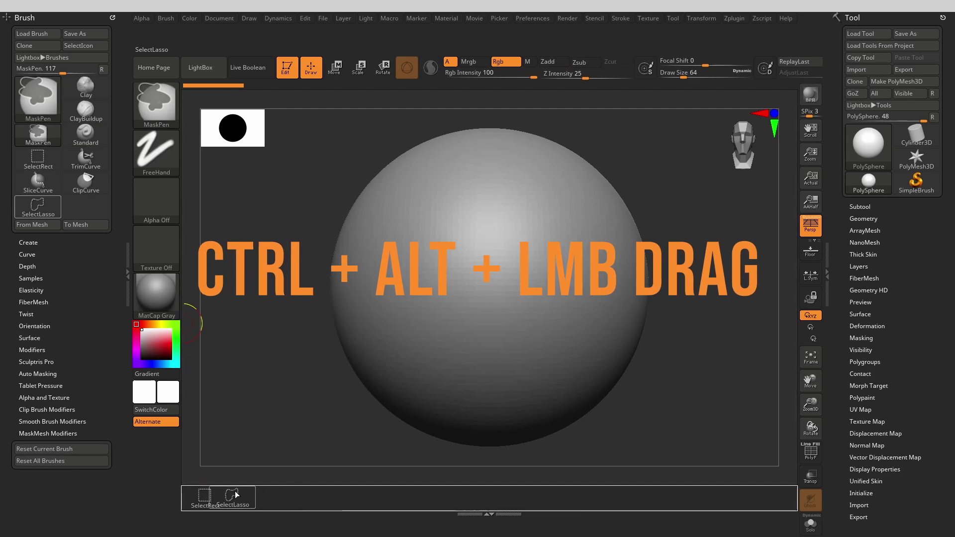
{"action": "mouse_move", "coordinate": [41, 136]}
{"action": "left_mouse_down", "text": "ctrl+alt"}
{"action": "mouse_move", "coordinate": [325, 390]}
{"action": "mouse_move", "coordinate": [308, 497]}
{"action": "mouse_move", "coordinate": [299, 400]}
{"action": "mouse_move", "coordinate": [273, 325]}
{"action": "left_mouse_up", "text": "ctrl+alt"}
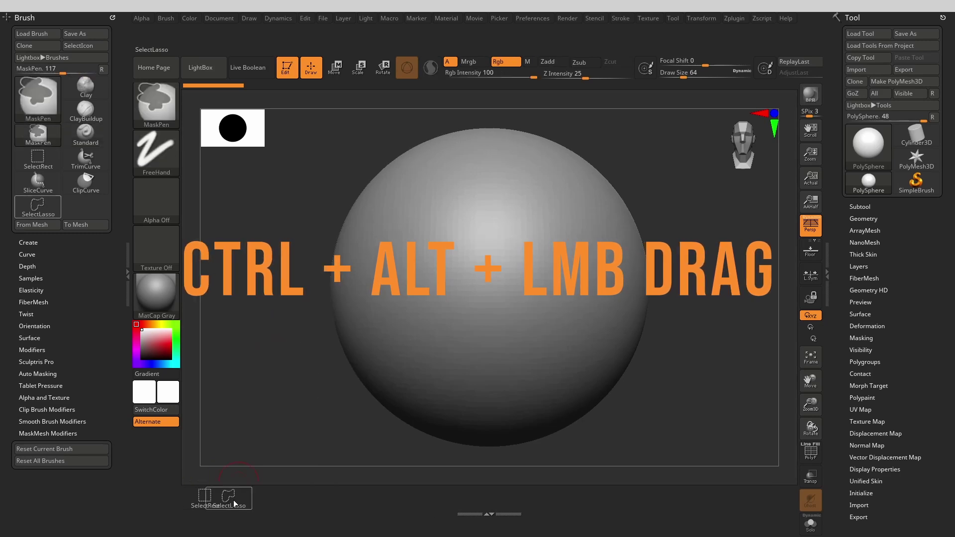
{"action": "left_click_drag", "start_coordinate": [234, 503], "coordinate": [272, 323], "text": "ctrl+alt"}
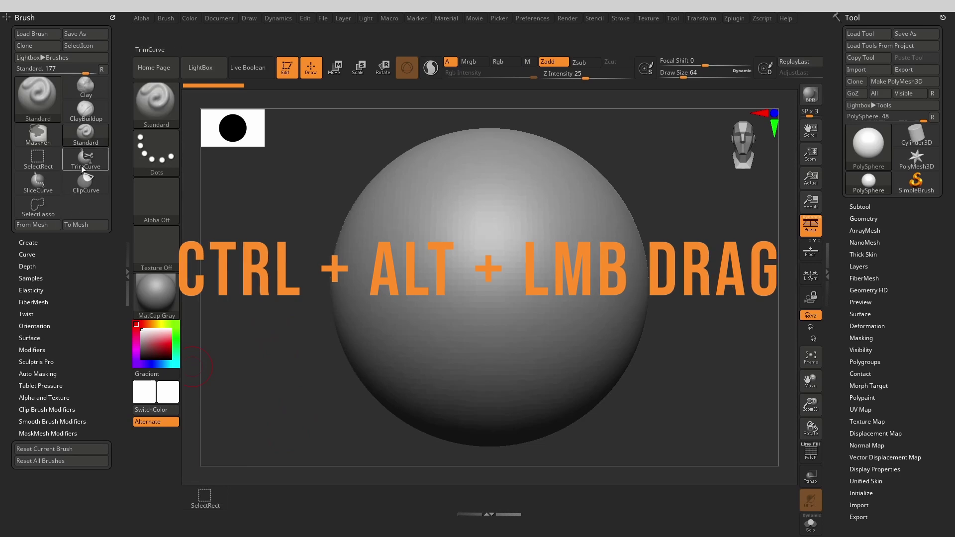
{"action": "mouse_move", "coordinate": [38, 206]}
{"action": "left_mouse_down", "text": "ctrl+alt"}
{"action": "mouse_move", "coordinate": [276, 385]}
{"action": "mouse_move", "coordinate": [247, 502]}
{"action": "left_mouse_up", "text": "ctrl+alt"}
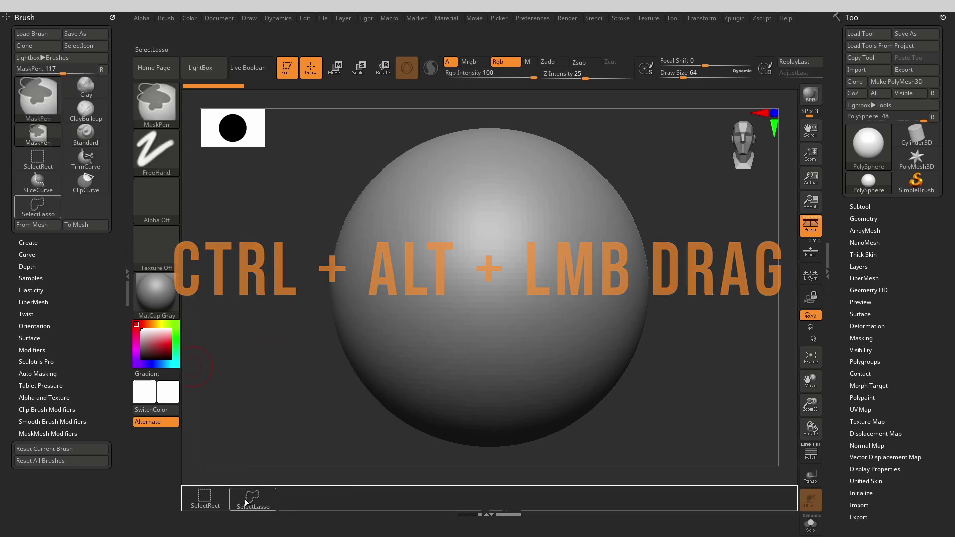
Turn off Wide Buttons and One Open Subpalette in the interface preferences.
{"action": "left_click", "coordinate": [528, 19]}
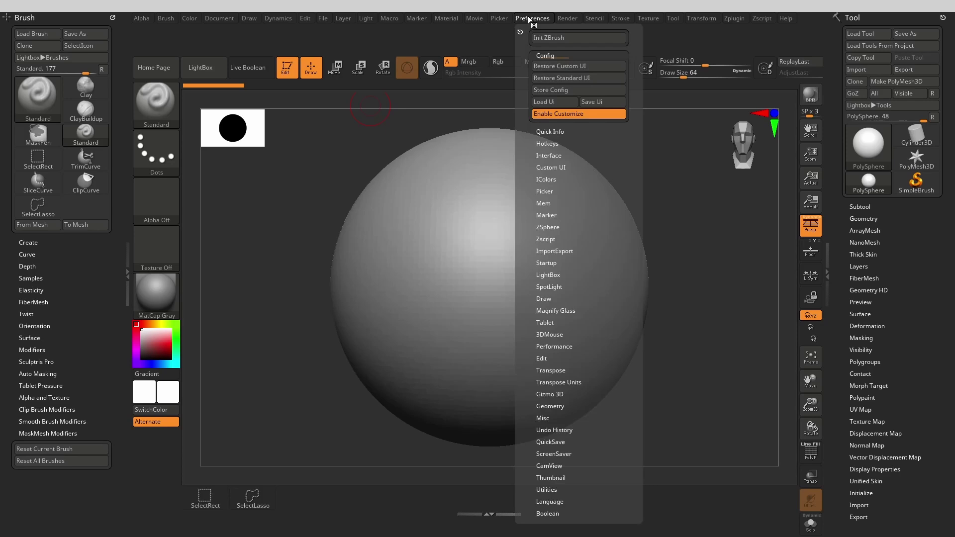
{"action": "left_click", "coordinate": [548, 155]}
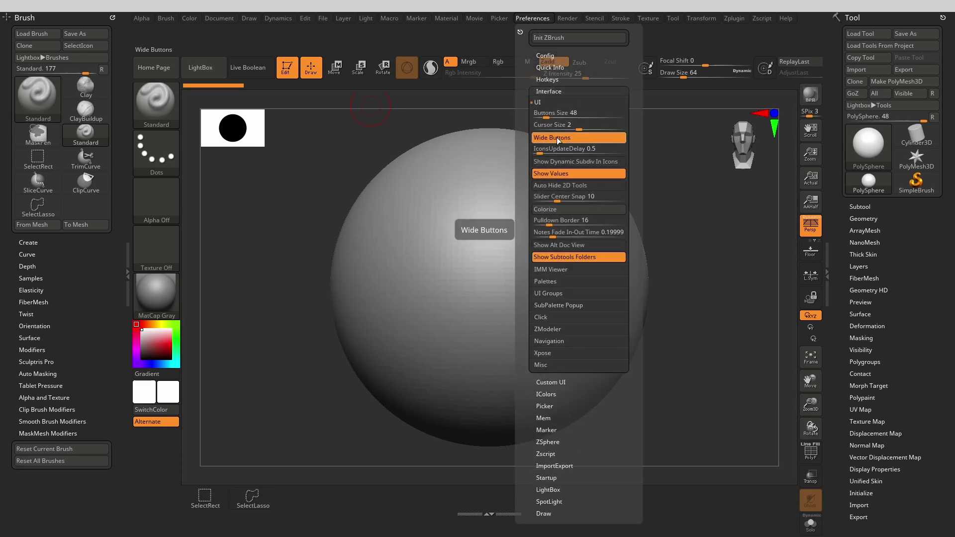
{"action": "left_click", "coordinate": [558, 139]}
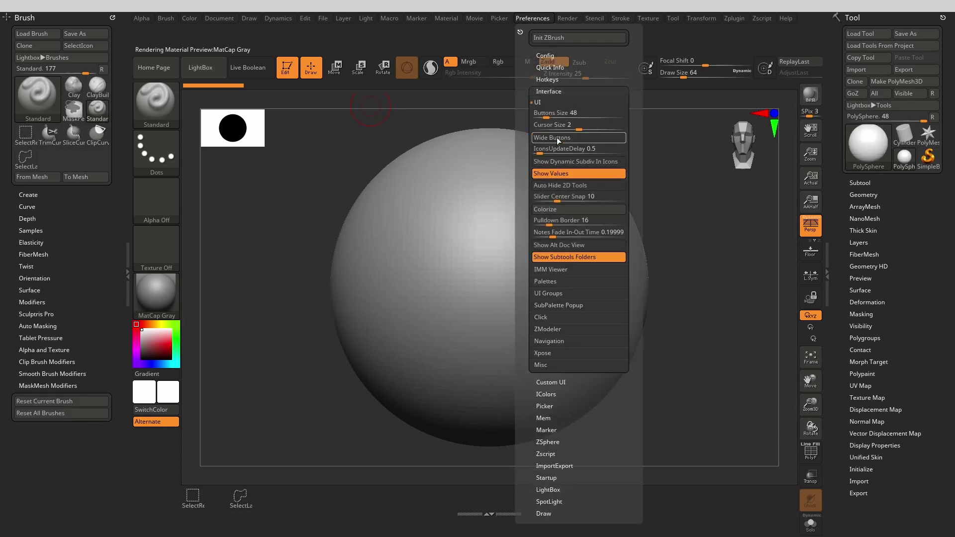
{"action": "left_click", "coordinate": [550, 279]}
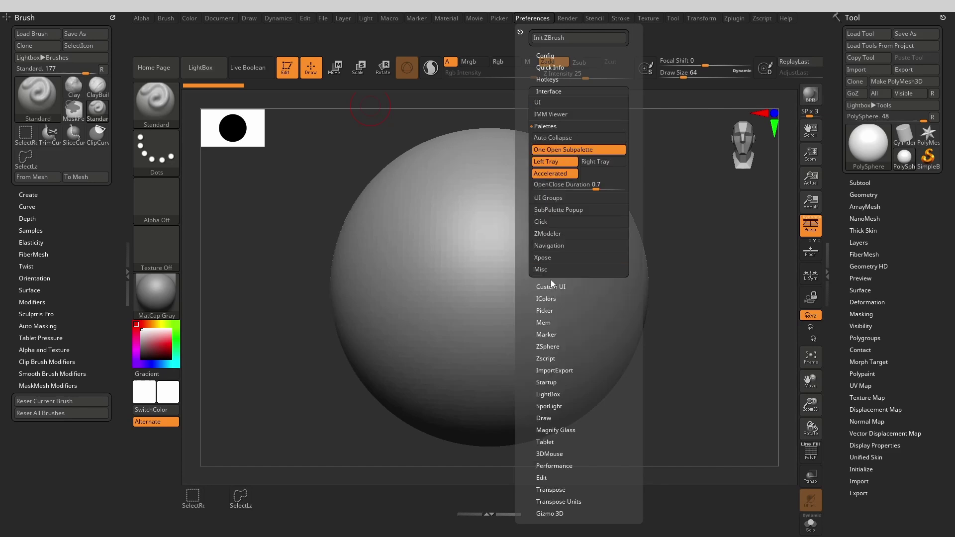
{"action": "left_click", "coordinate": [551, 150]}
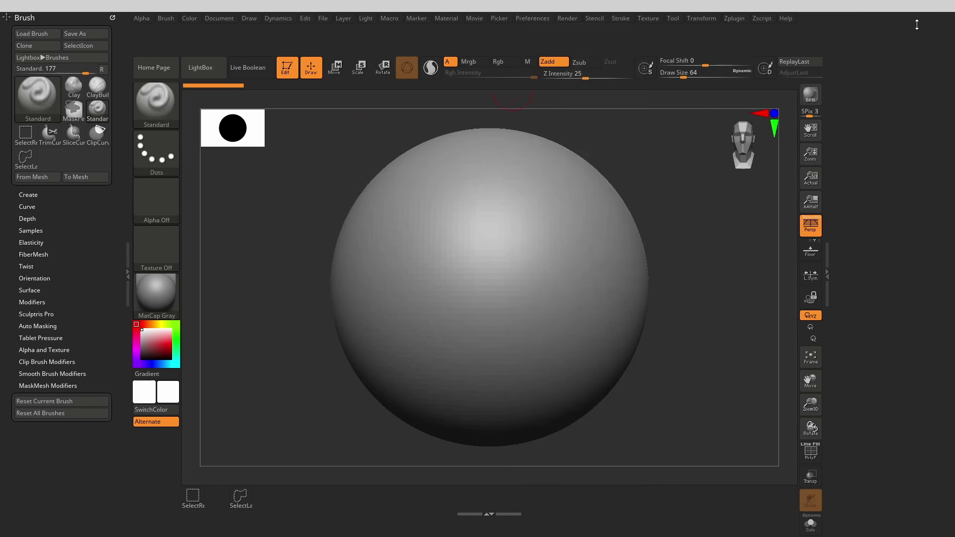
Move SelectLasso next to SelectRect in the shelf below the canvas, and add the ClipCurve, SliceCurve and TrimCurve brushes after it.
{"action": "left_click_drag", "start_coordinate": [241, 498], "coordinate": [223, 501], "text": "ctrl"}
{"action": "left_click_drag", "start_coordinate": [93, 137], "coordinate": [237, 505], "text": "ctrl+alt"}
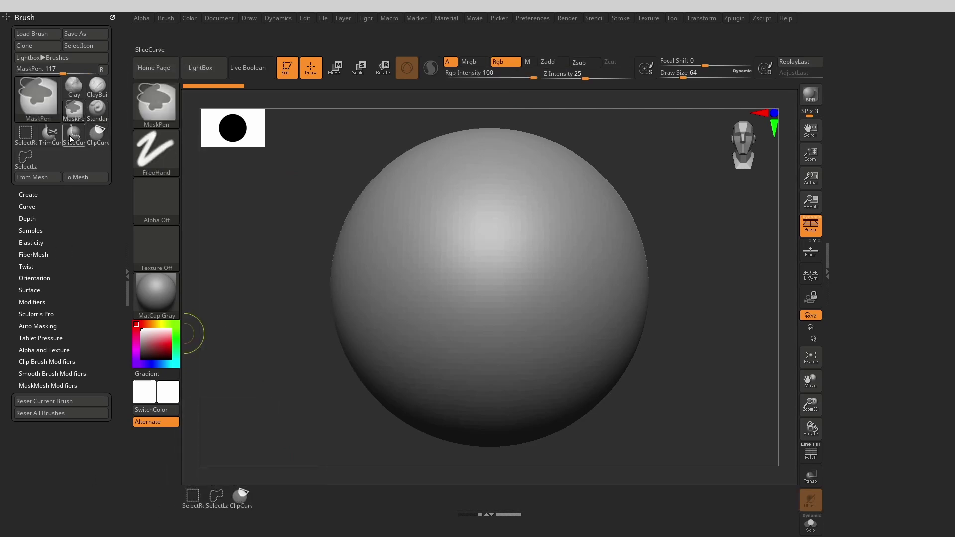
{"action": "left_click_drag", "start_coordinate": [69, 135], "coordinate": [265, 497], "text": "ctrl+alt"}
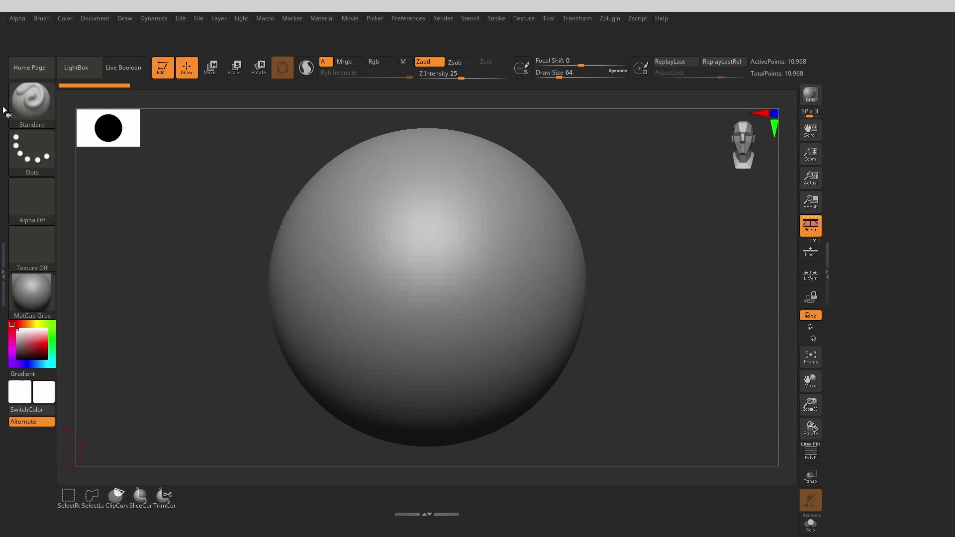
Remove the Current Brush, Alpha and Texture thumbnails from the shelf beside the canvas.
{"action": "key", "text": "ctrl"}
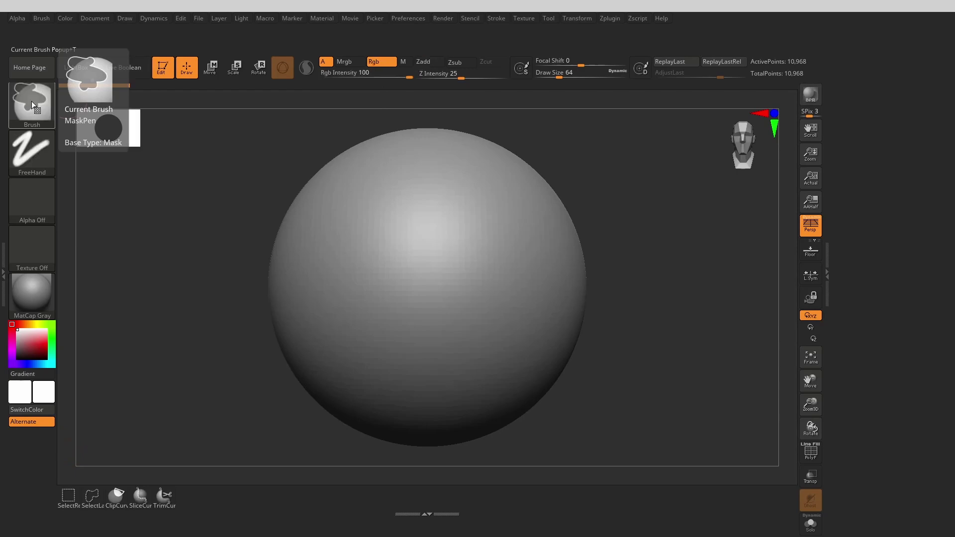
{"action": "left_click_drag", "start_coordinate": [32, 102], "coordinate": [173, 252], "text": "ctrl+alt"}
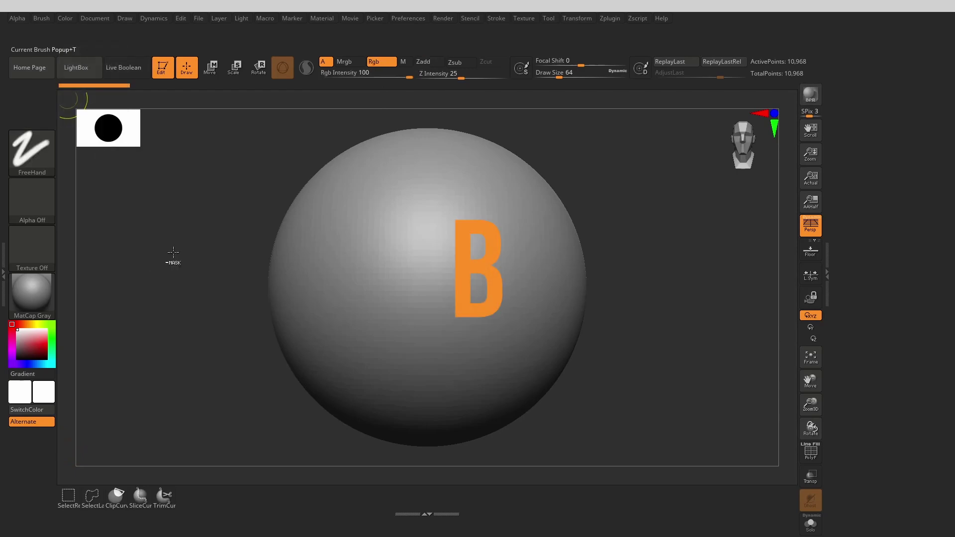
{"action": "mouse_move", "coordinate": [18, 199]}
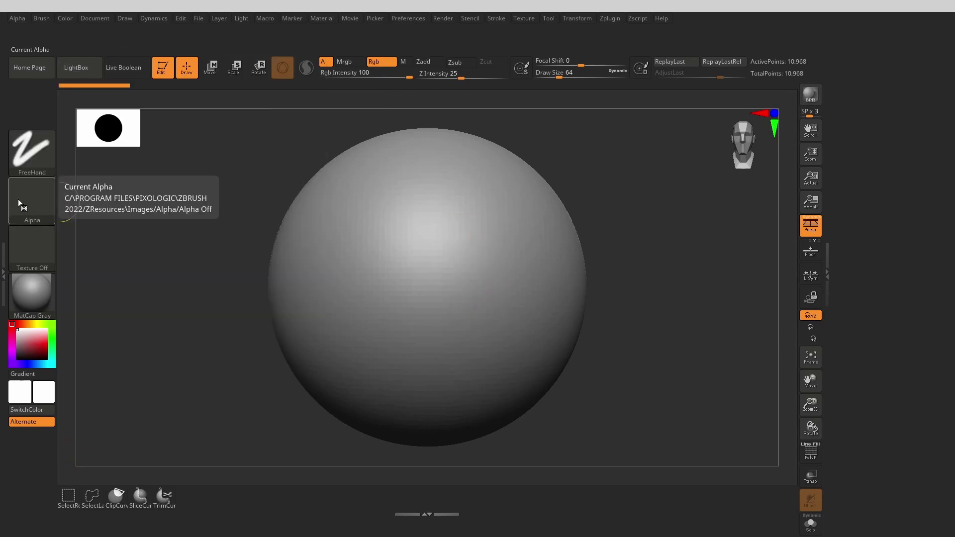
{"action": "left_click_drag", "start_coordinate": [18, 199], "coordinate": [88, 232]}
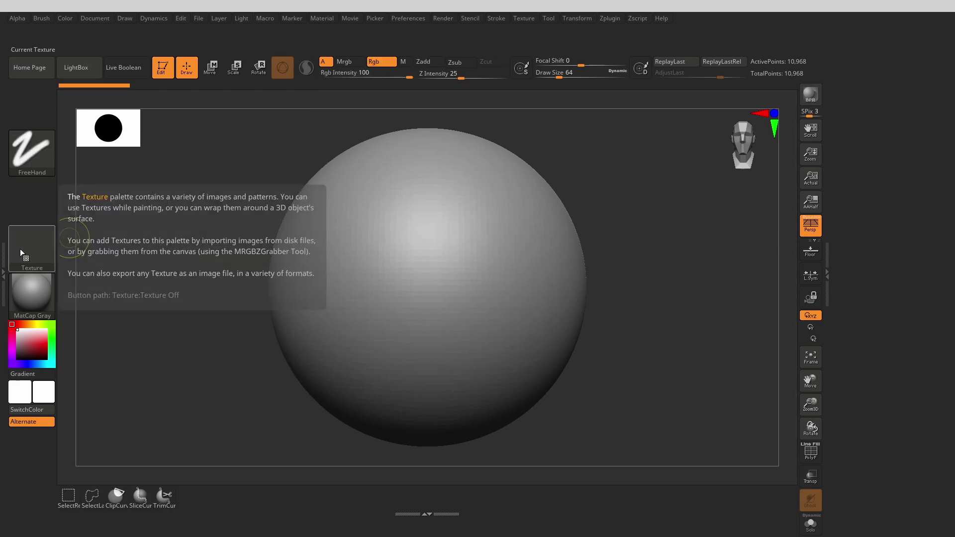
{"action": "left_click_drag", "start_coordinate": [21, 249], "coordinate": [147, 245]}
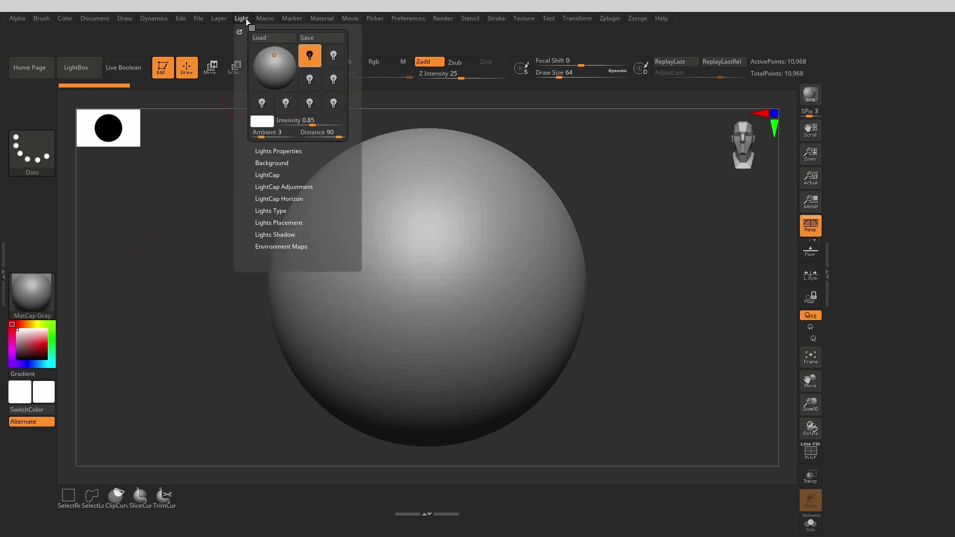
Place the Light Placement sphere in the empty slot above the Dots stroke thumbnail and try moving its light around.
{"action": "left_click_drag", "start_coordinate": [274, 66], "coordinate": [28, 111], "text": "ctrl+alt"}
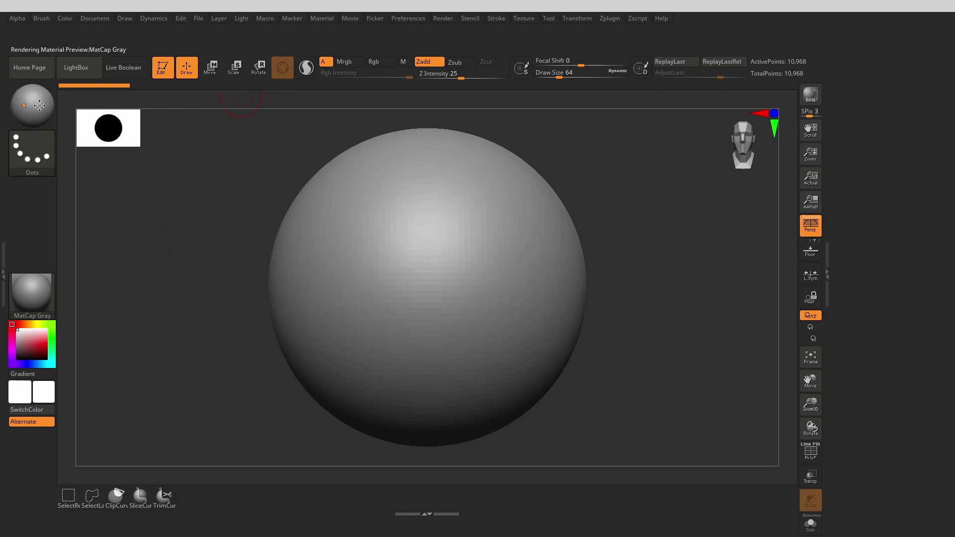
{"action": "left_click_drag", "start_coordinate": [30, 102], "coordinate": [39, 105]}
{"action": "left_click", "coordinate": [40, 105]}
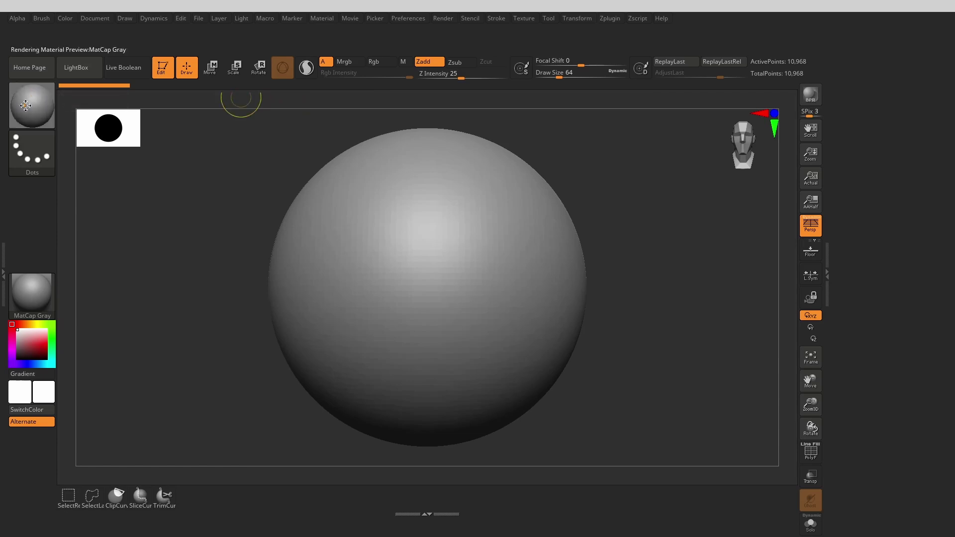
{"action": "left_click", "coordinate": [40, 106]}
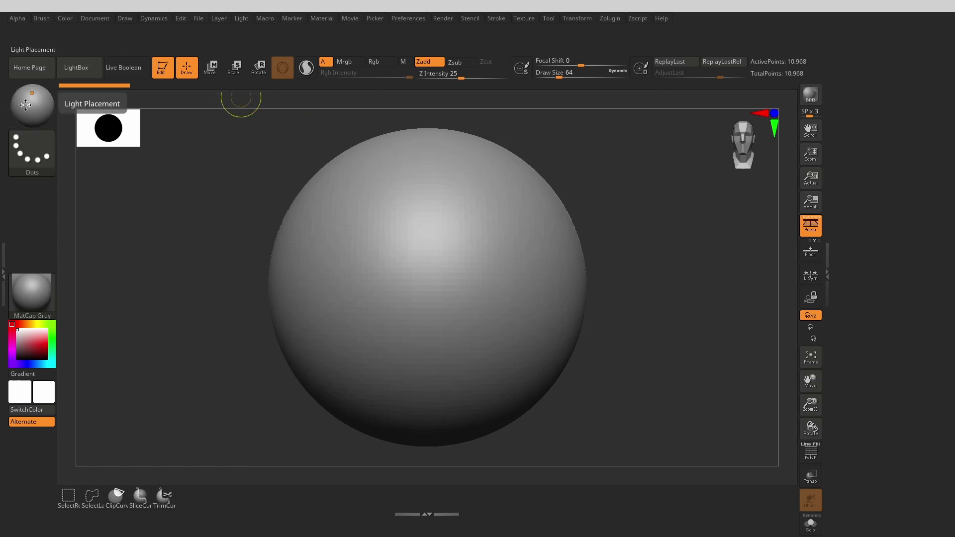
{"action": "left_click", "coordinate": [39, 105]}
{"action": "left_click", "coordinate": [40, 106]}
Apply BasicMaterial to the sphere and reposition the light to shine from slightly above its centre.
{"action": "left_click", "coordinate": [32, 293]}
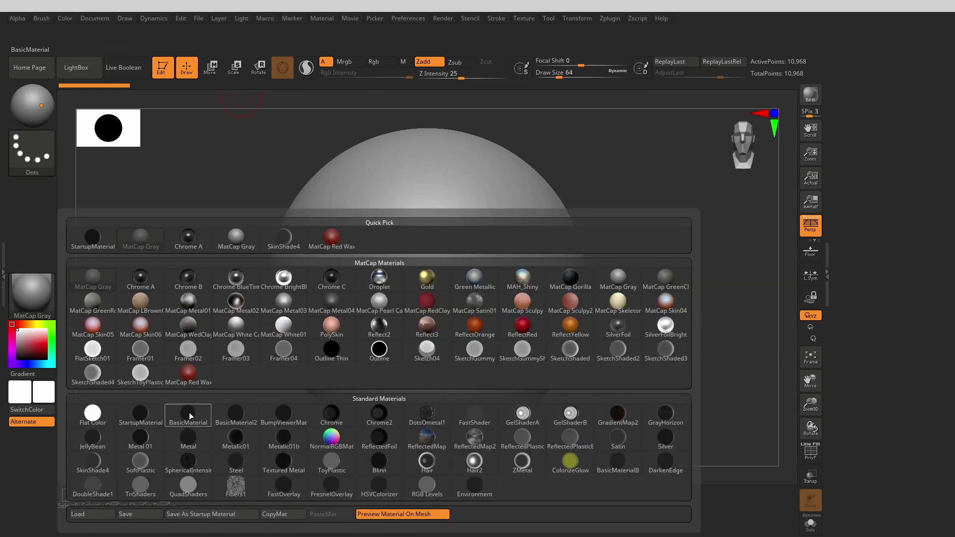
{"action": "left_click", "coordinate": [188, 416]}
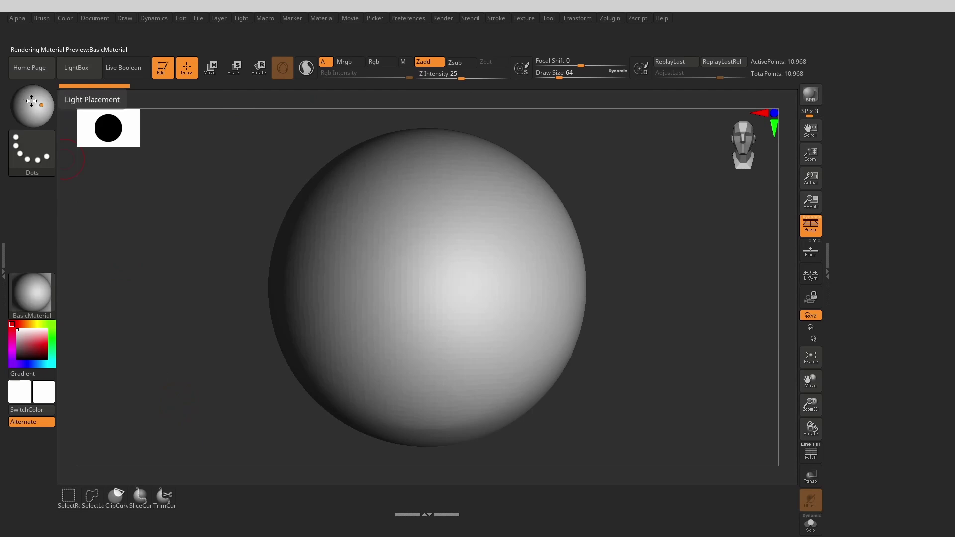
{"action": "left_click_drag", "start_coordinate": [33, 100], "coordinate": [23, 111]}
{"action": "left_click", "coordinate": [35, 97]}
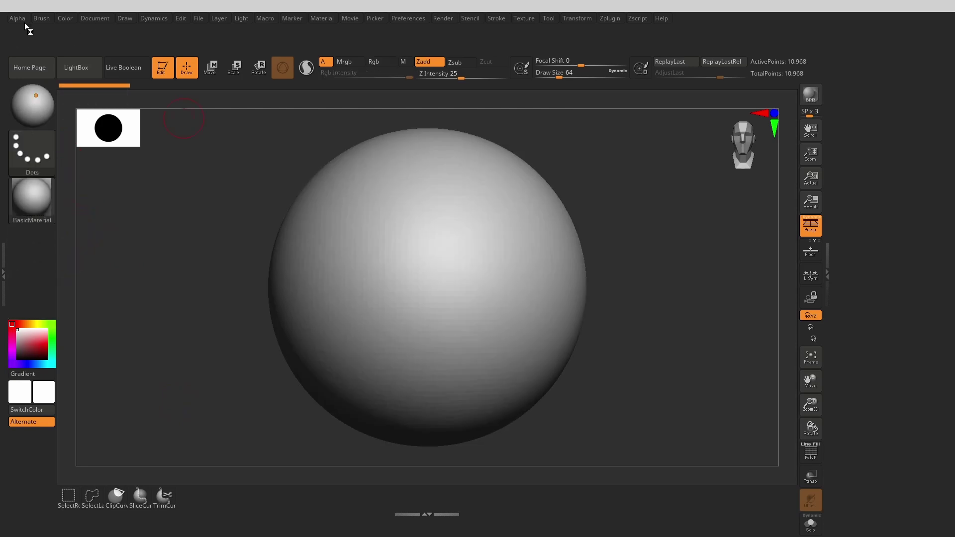
Dock the Alpha palette in a tray and place its small Alpha Off thumbnail beneath the material thumbnail.
{"action": "left_click", "coordinate": [17, 19]}
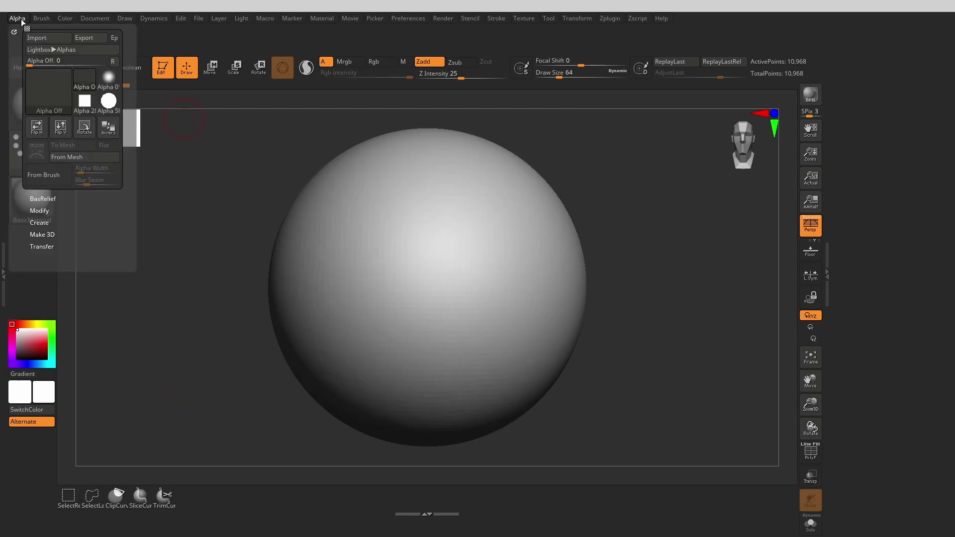
{"action": "left_click", "coordinate": [14, 31]}
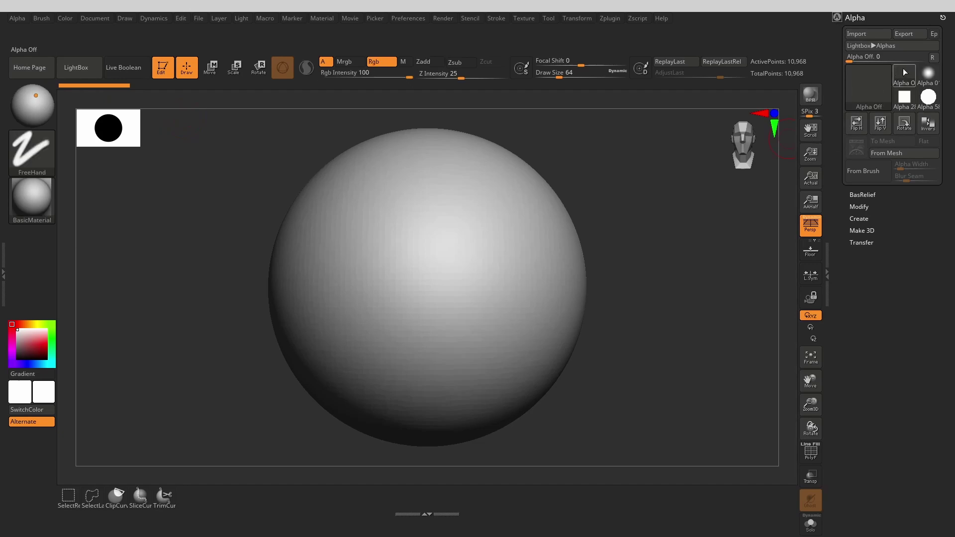
{"action": "left_click_drag", "start_coordinate": [904, 75], "coordinate": [20, 236], "text": "ctrl+alt"}
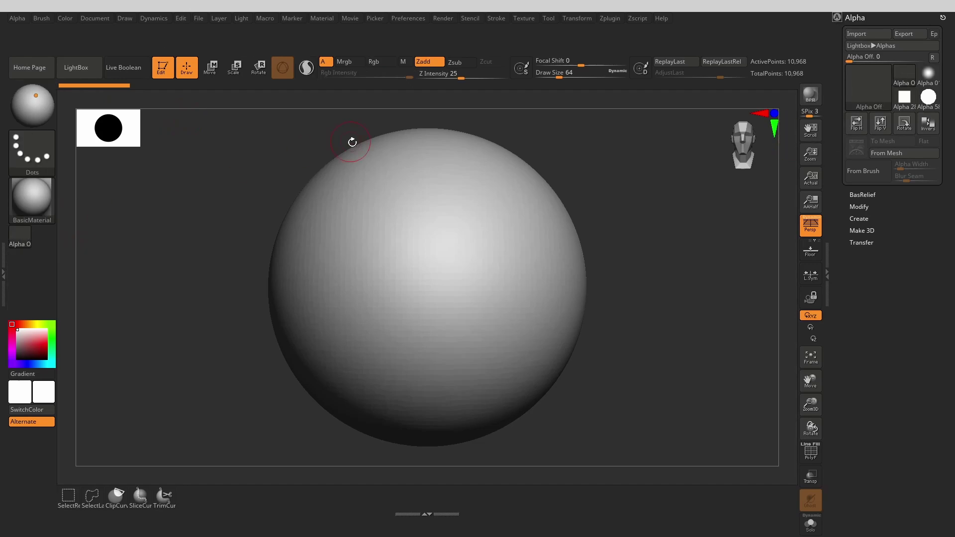
Dock the Texture palette, place its small Texture Off thumbnail beside the Alpha Off thumbnail, and collapse the tray.
{"action": "left_click", "coordinate": [533, 18]}
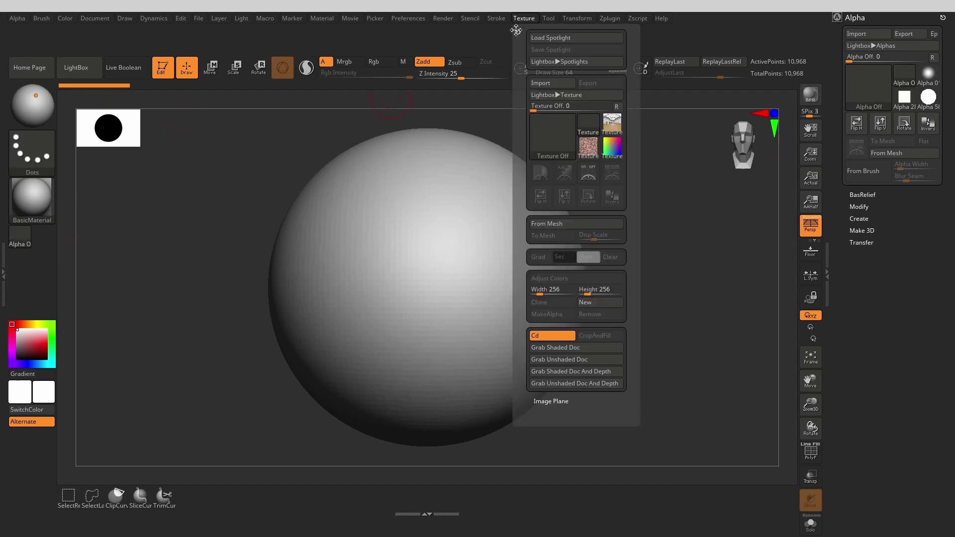
{"action": "left_click", "coordinate": [516, 30]}
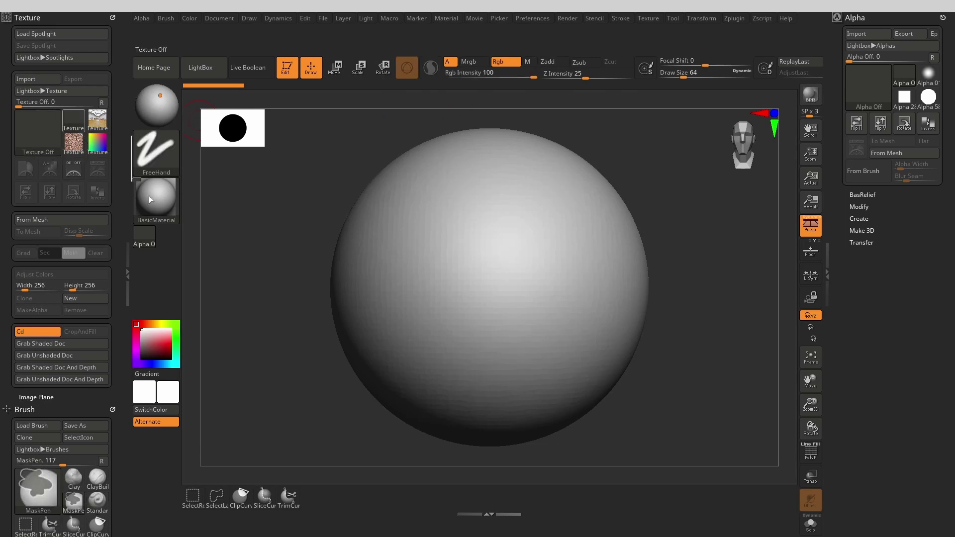
{"action": "left_click_drag", "start_coordinate": [79, 122], "coordinate": [174, 243], "text": "ctrl+alt"}
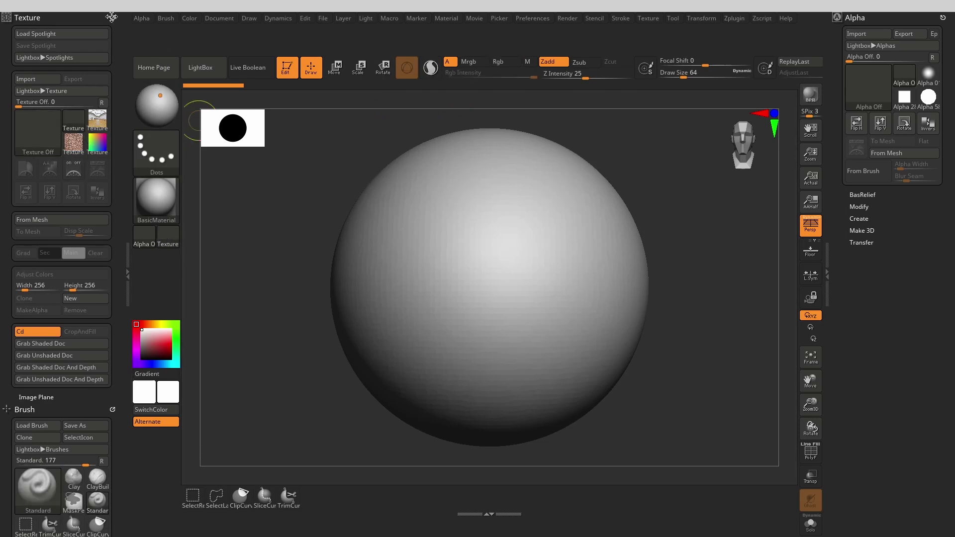
{"action": "left_click", "coordinate": [127, 248]}
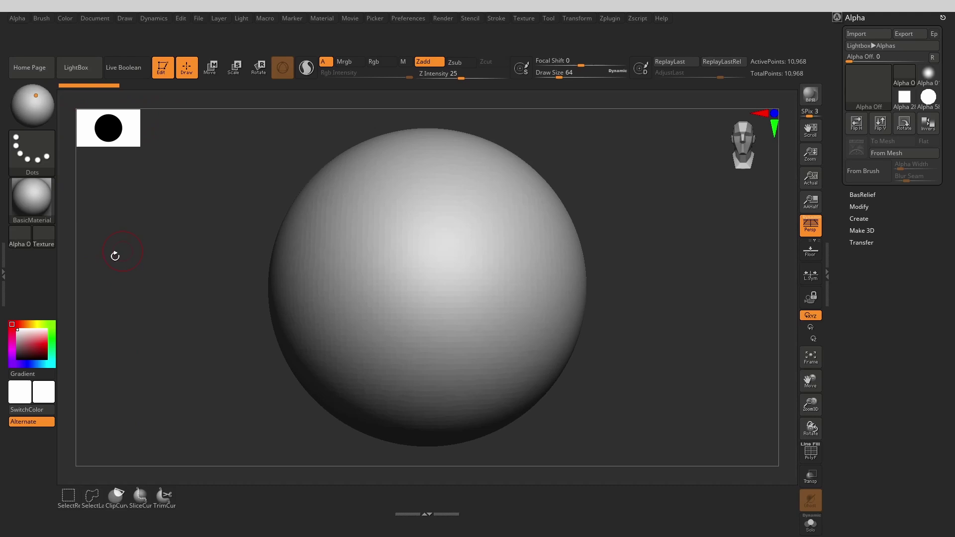
Dock the Document palette in the tray beside the canvas and place its Width, Height, Pro and Resize controls on the shelf beneath the canvas.
{"action": "left_click", "coordinate": [95, 18]}
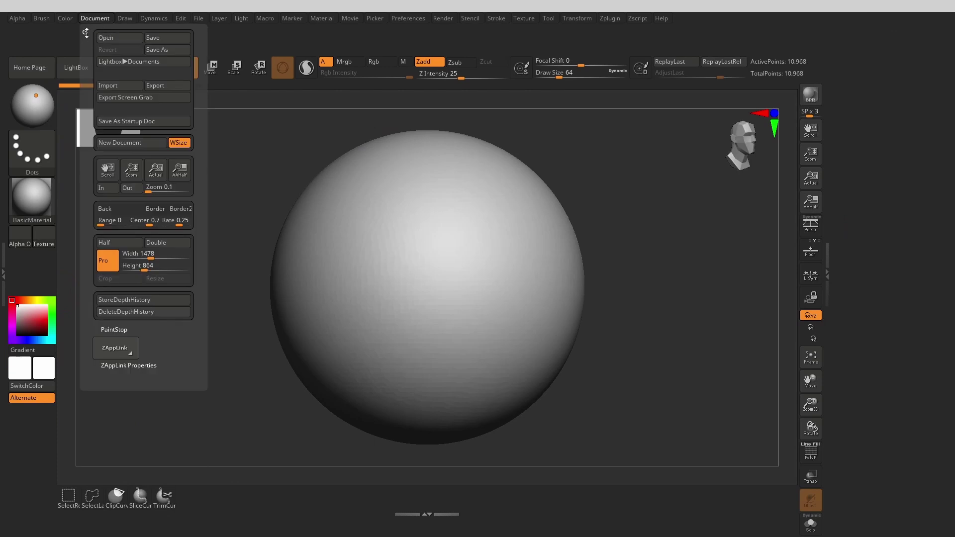
{"action": "left_click", "coordinate": [87, 31]}
{"action": "left_click_drag", "start_coordinate": [112, 17], "coordinate": [890, 66]}
{"action": "double_click", "coordinate": [128, 274]}
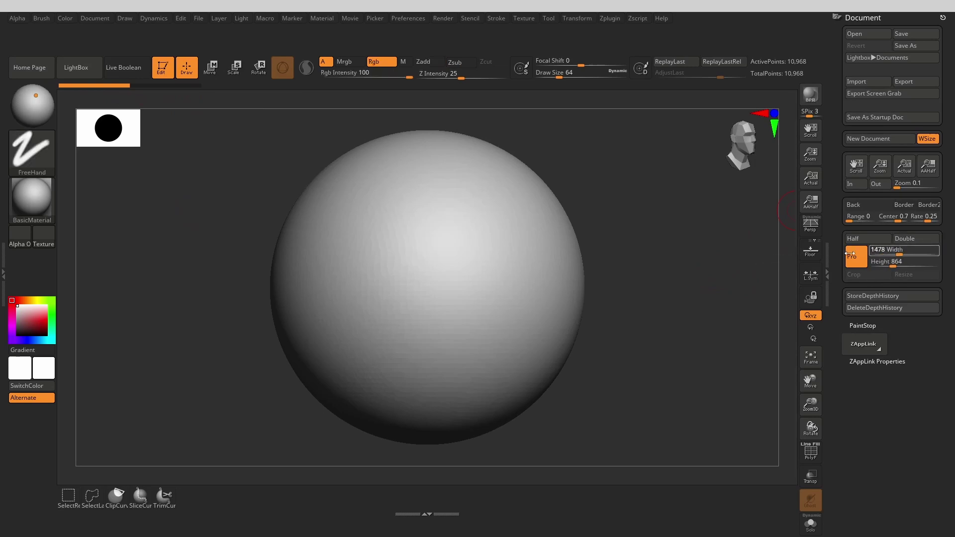
{"action": "left_click_drag", "start_coordinate": [876, 249], "coordinate": [217, 490], "text": "ctrl+alt"}
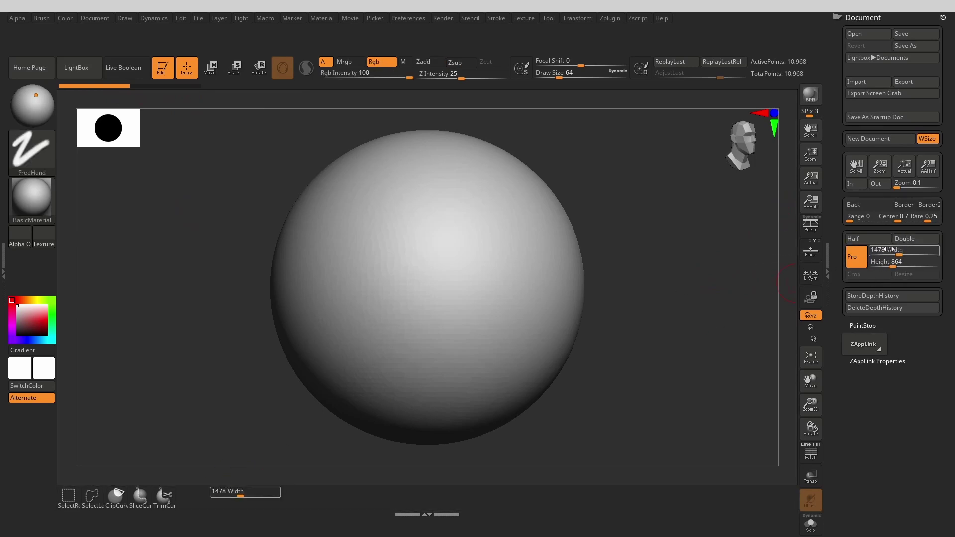
{"action": "left_click_drag", "start_coordinate": [886, 261], "coordinate": [224, 503], "text": "ctrl+alt"}
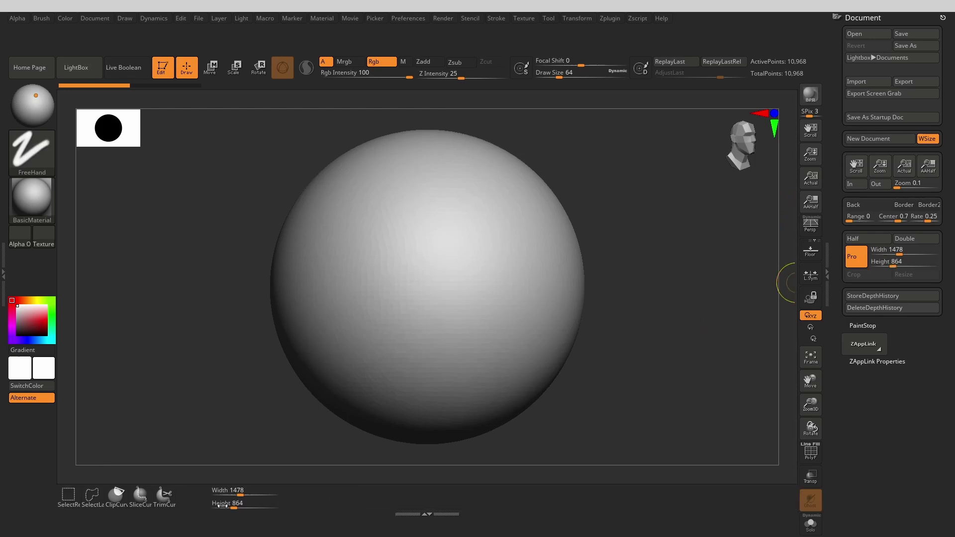
{"action": "mouse_move", "coordinate": [855, 259]}
{"action": "left_mouse_down", "text": "ctrl+alt"}
{"action": "mouse_move", "coordinate": [317, 502]}
{"action": "mouse_move", "coordinate": [299, 494]}
{"action": "left_mouse_up", "text": "ctrl+alt"}
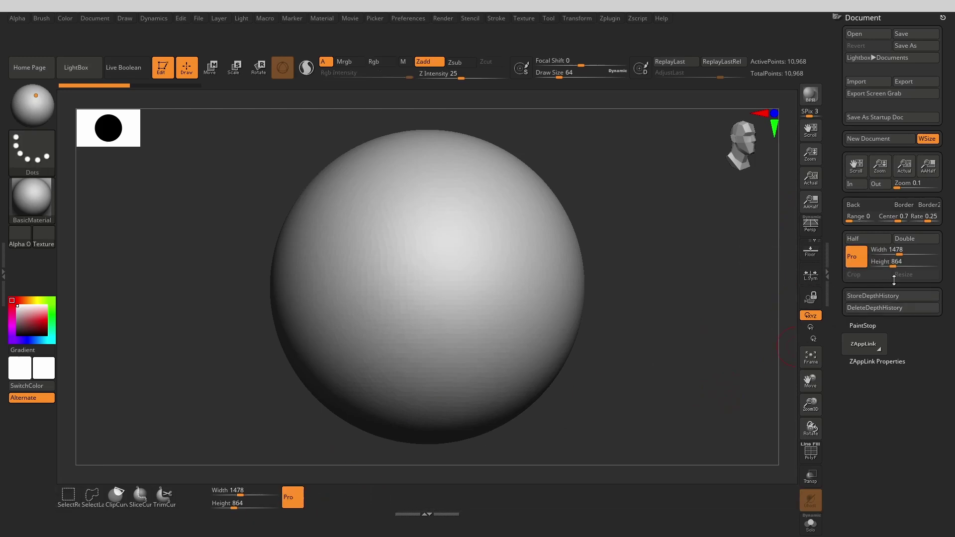
{"action": "mouse_move", "coordinate": [903, 273]}
{"action": "left_mouse_down", "text": "ctrl+alt"}
{"action": "mouse_move", "coordinate": [337, 508]}
{"action": "mouse_move", "coordinate": [318, 502]}
{"action": "left_mouse_up", "text": "ctrl+alt"}
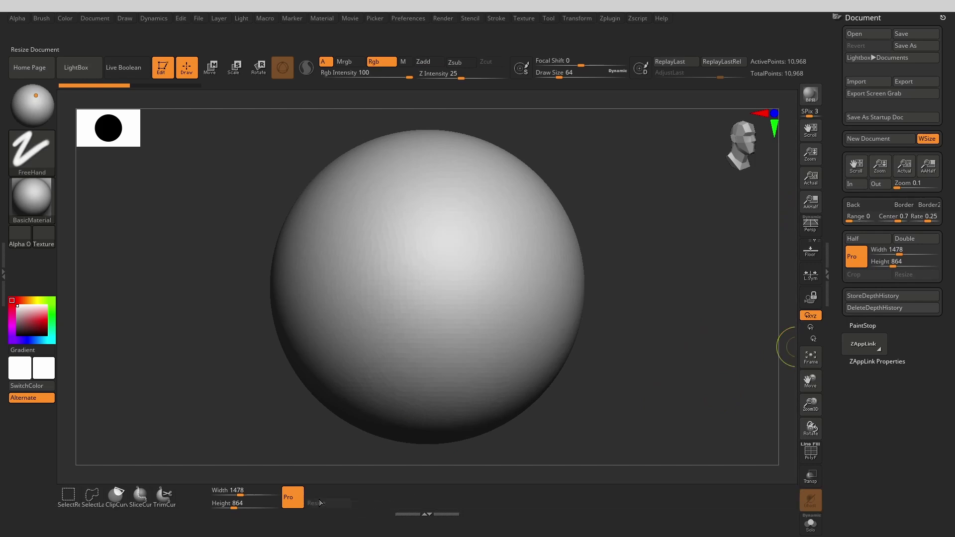
Place the Cust1, Cust2 and Clear All buttons from the ZAppLink Properties beneath the alpha and texture thumbnails.
{"action": "left_click", "coordinate": [883, 362]}
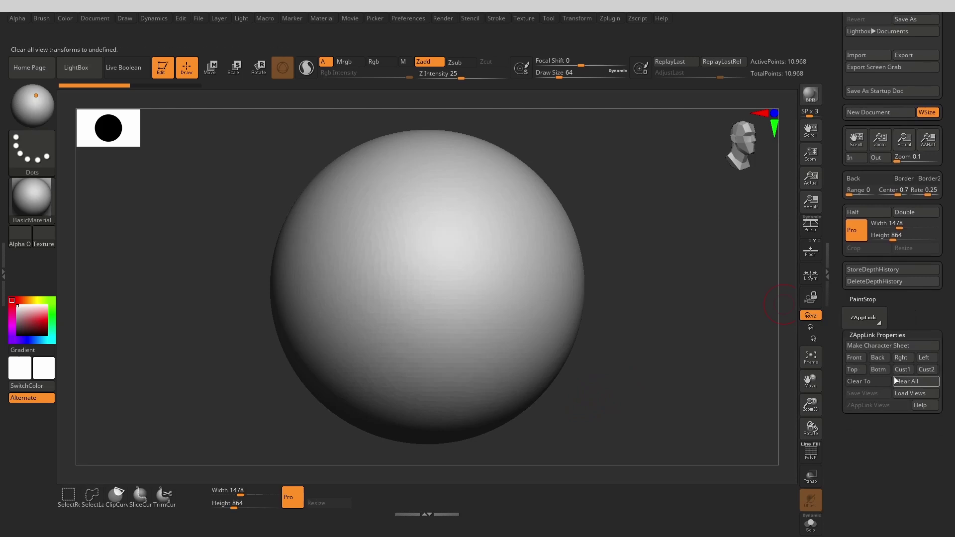
{"action": "left_click", "coordinate": [902, 369]}
{"action": "mouse_move", "coordinate": [902, 369]}
{"action": "left_mouse_down", "text": "ctrl+alt"}
{"action": "mouse_move", "coordinate": [68, 283]}
{"action": "mouse_move", "coordinate": [20, 255]}
{"action": "left_mouse_up", "text": "ctrl+alt"}
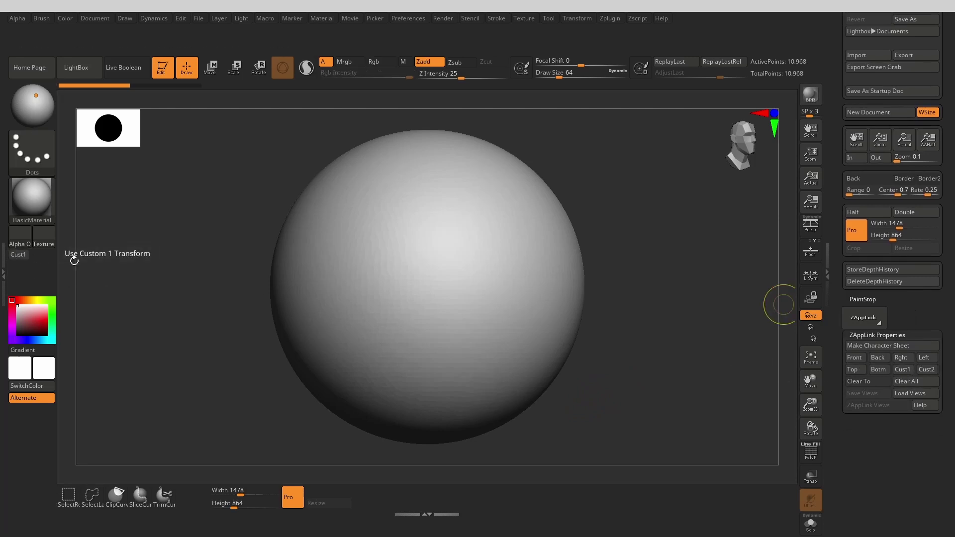
{"action": "left_click", "coordinate": [925, 370]}
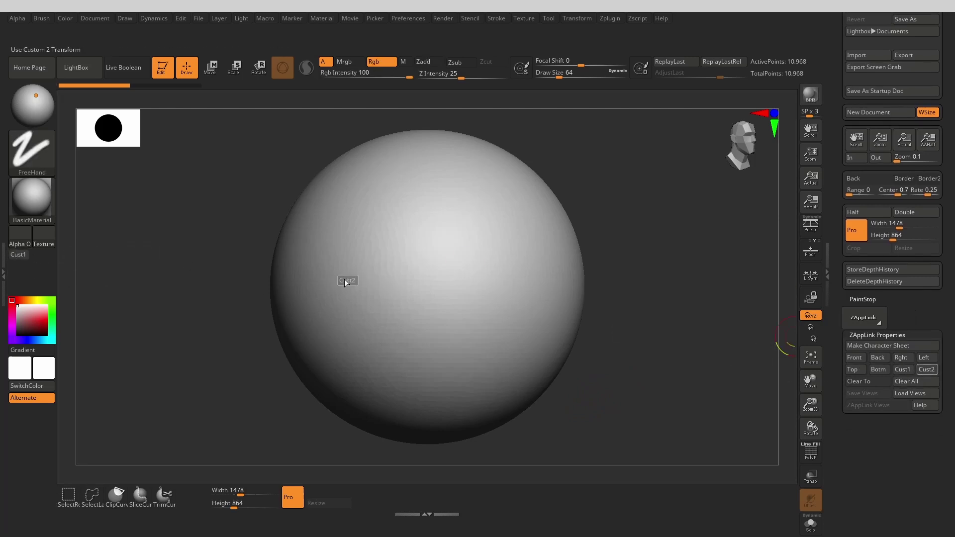
{"action": "left_click_drag", "start_coordinate": [340, 267], "coordinate": [32, 253], "text": "ctrl+alt"}
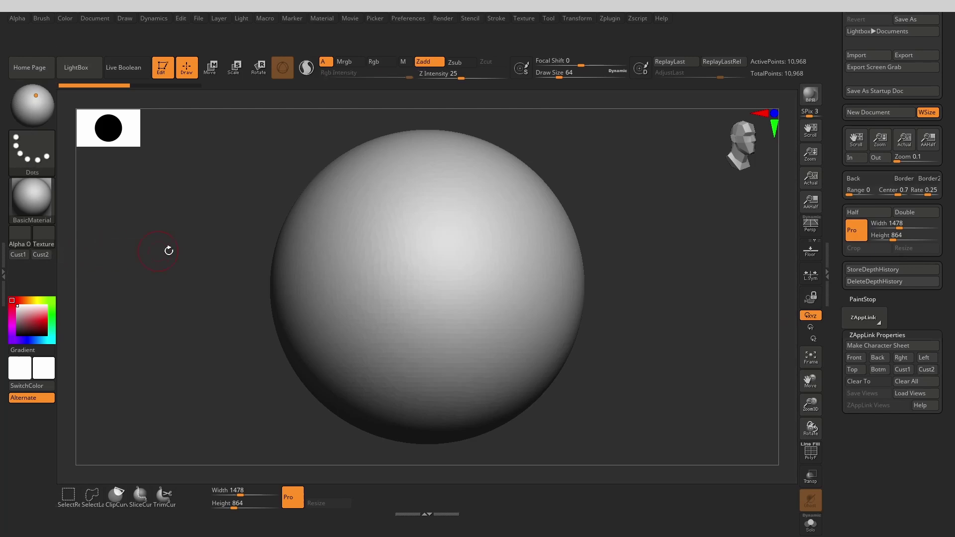
{"action": "mouse_move", "coordinate": [889, 374]}
{"action": "left_mouse_down", "text": "ctrl+alt"}
{"action": "mouse_move", "coordinate": [38, 263]}
{"action": "mouse_move", "coordinate": [18, 269]}
{"action": "mouse_move", "coordinate": [29, 274]}
{"action": "left_mouse_up", "text": "ctrl+alt"}
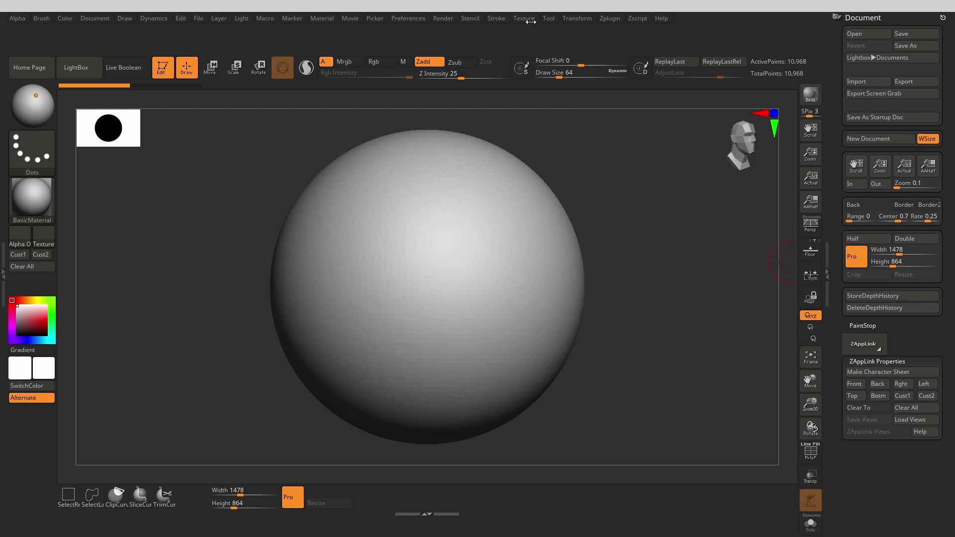
Dock the Texture palette and place the Image Plane's Model Opacity slider and MO toggle beneath the Clear All button.
{"action": "left_click", "coordinate": [528, 21]}
{"action": "left_click", "coordinate": [516, 30]}
{"action": "left_click_drag", "start_coordinate": [949, 381], "coordinate": [873, 241]}
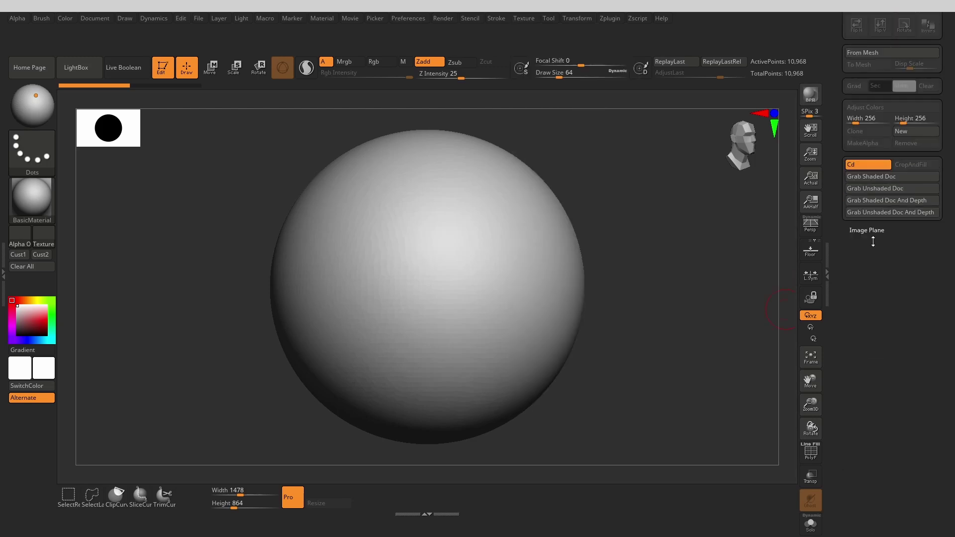
{"action": "left_click", "coordinate": [870, 230]}
{"action": "mouse_move", "coordinate": [882, 307]}
{"action": "left_mouse_down", "text": "ctrl+alt"}
{"action": "mouse_move", "coordinate": [507, 267]}
{"action": "mouse_move", "coordinate": [28, 274]}
{"action": "left_mouse_up", "text": "ctrl+alt"}
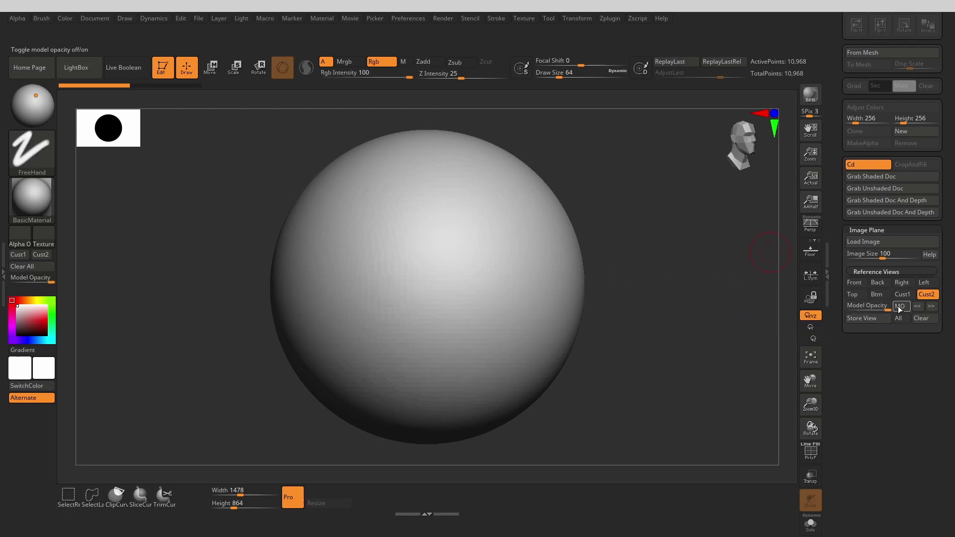
{"action": "left_click_drag", "start_coordinate": [898, 307], "coordinate": [14, 291], "text": "ctrl+alt"}
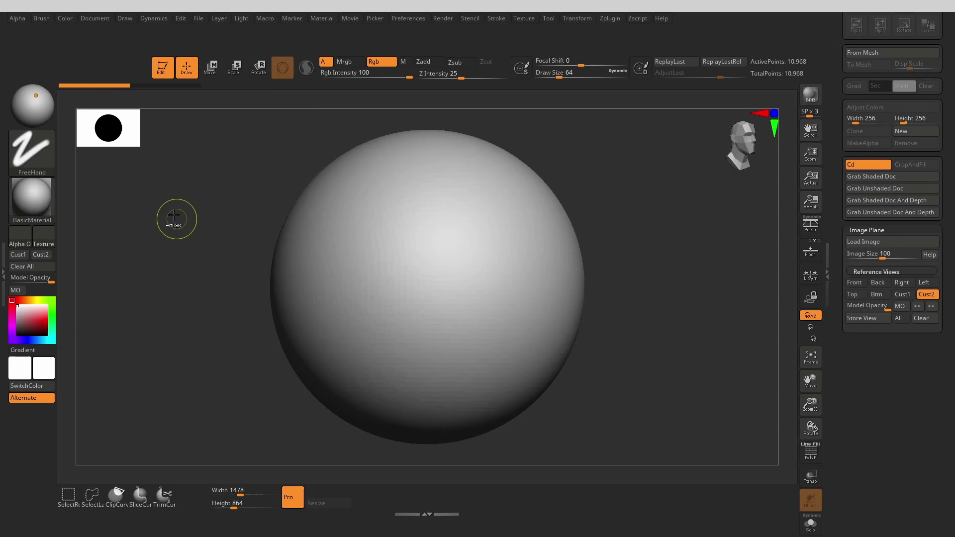
Dock the Brush palette and place the Auto Masking Topological button on the shelf above the Light Placement sphere, then collapse the opened tray.
{"action": "left_click", "coordinate": [46, 17]}
{"action": "mouse_move", "coordinate": [37, 29]}
{"action": "left_mouse_down"}
{"action": "mouse_move", "coordinate": [940, 355]}
{"action": "mouse_move", "coordinate": [905, 447]}
{"action": "mouse_move", "coordinate": [867, 289]}
{"action": "left_mouse_up"}
{"action": "left_click", "coordinate": [877, 309]}
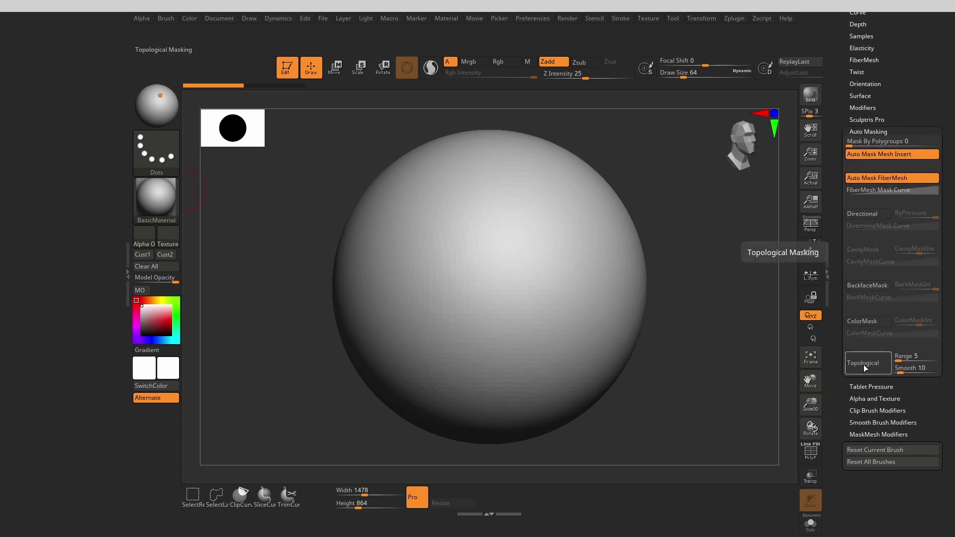
{"action": "mouse_move", "coordinate": [863, 365]}
{"action": "left_mouse_down", "text": "ctrl+alt"}
{"action": "mouse_move", "coordinate": [735, 283]}
{"action": "mouse_move", "coordinate": [211, 72]}
{"action": "mouse_move", "coordinate": [151, 69]}
{"action": "left_mouse_up", "text": "ctrl+alt"}
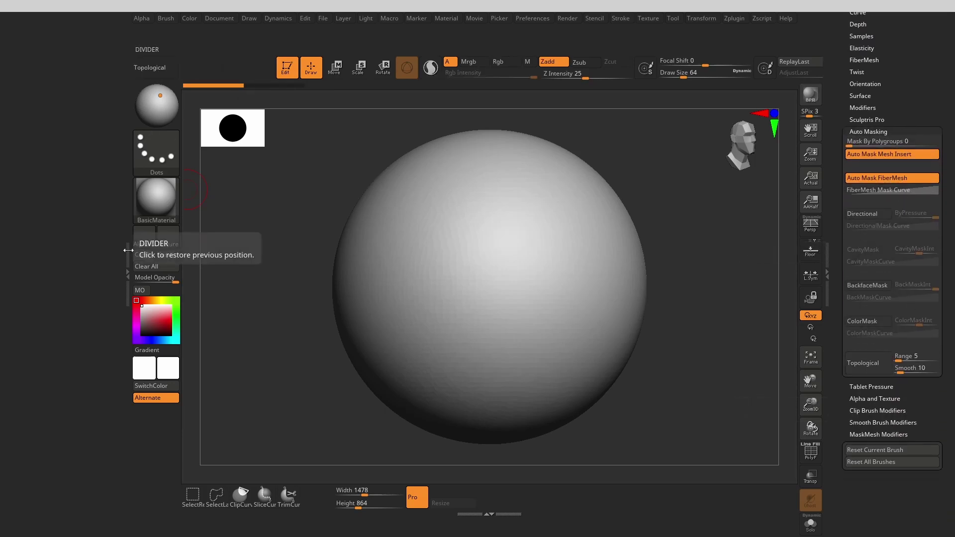
{"action": "left_click", "coordinate": [128, 259]}
Place the Auto Masking BackfaceMask button and Mask By Polygroups slider between the Topological and Edit buttons.
{"action": "left_click_drag", "start_coordinate": [861, 282], "coordinate": [206, 73], "text": "ctrl+alt"}
{"action": "left_click_drag", "start_coordinate": [114, 62], "coordinate": [85, 61], "text": "ctrl+alt"}
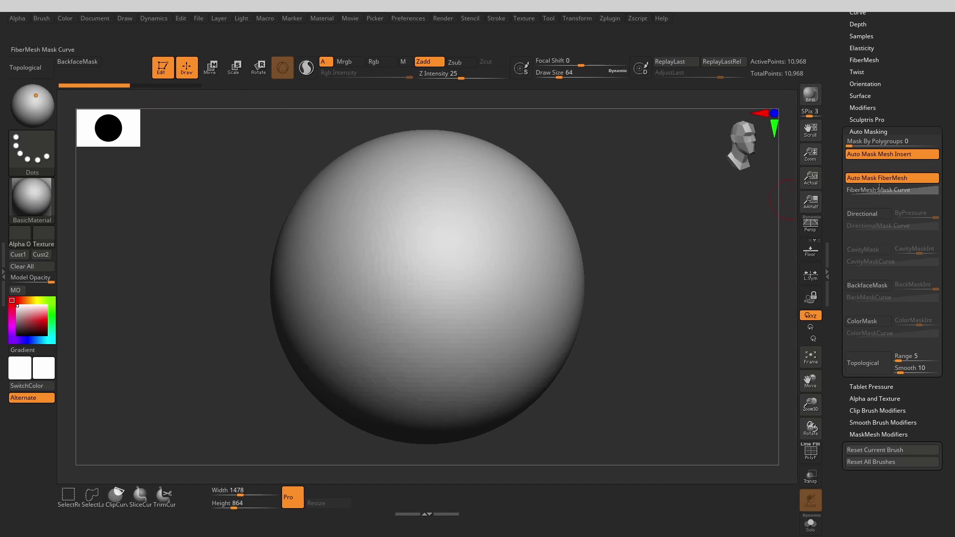
{"action": "mouse_move", "coordinate": [877, 141]}
{"action": "left_mouse_down", "text": "ctrl+alt"}
{"action": "mouse_move", "coordinate": [761, 251]}
{"action": "mouse_move", "coordinate": [194, 84]}
{"action": "left_mouse_up", "text": "ctrl+alt"}
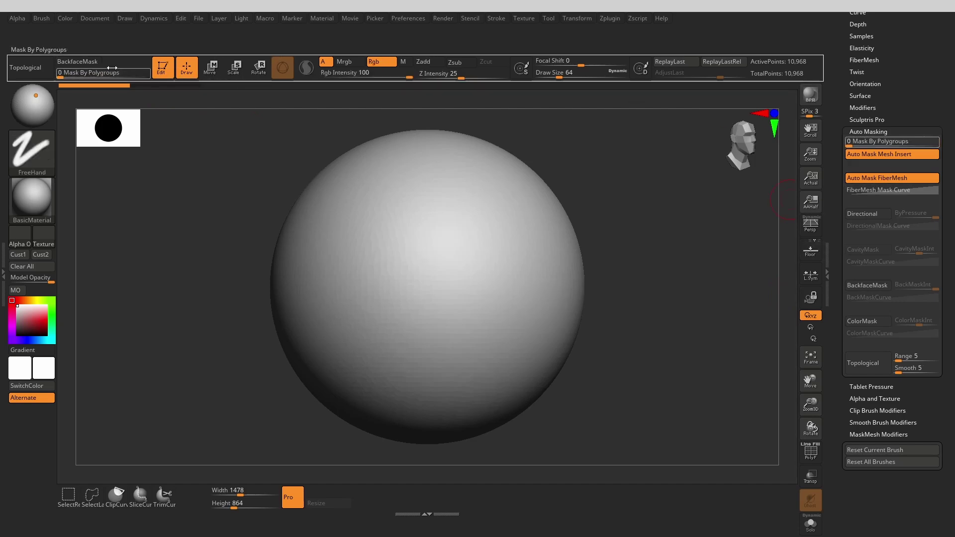
Dock the Stroke palette and place its Roll Dist slider, Strokes Count slider and Interpolate button beneath the colour controls.
{"action": "left_click", "coordinate": [320, 19]}
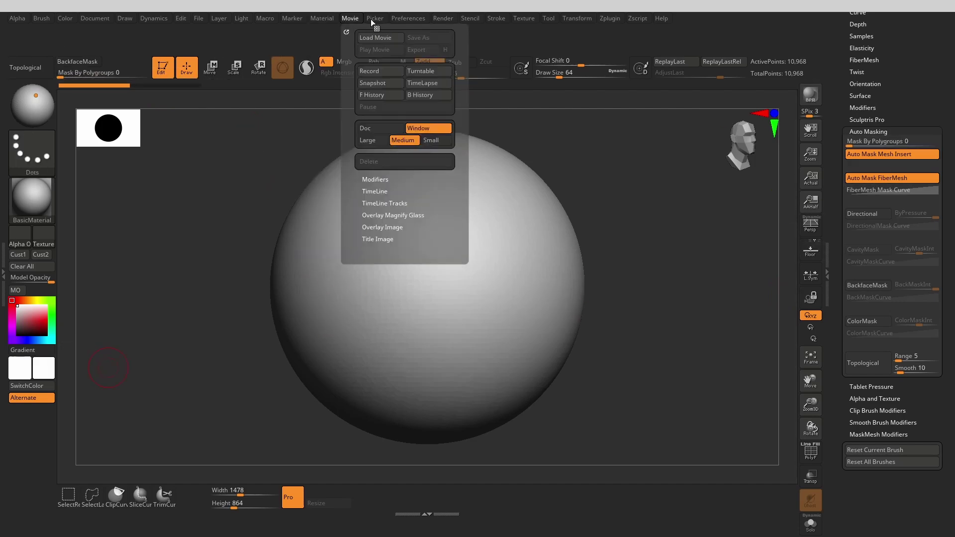
{"action": "left_click", "coordinate": [490, 30]}
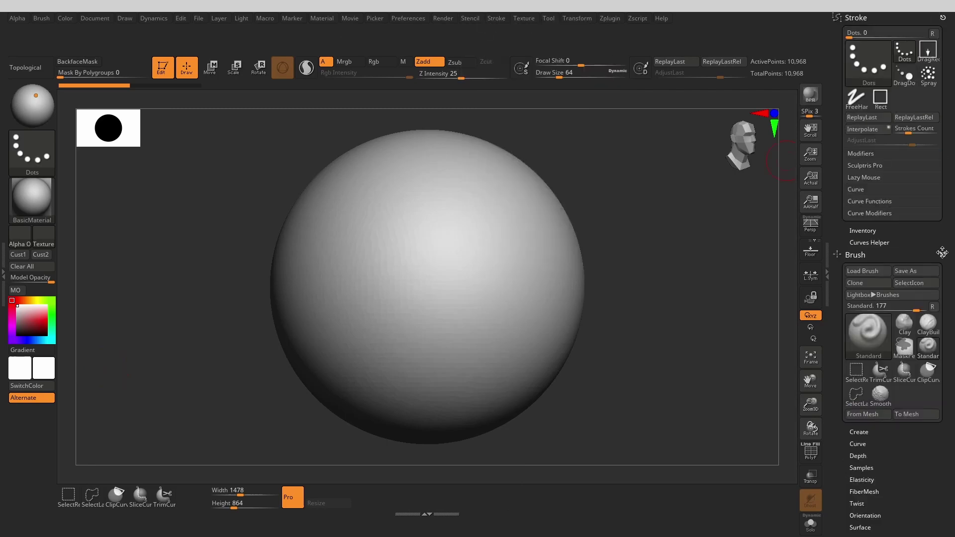
{"action": "left_click", "coordinate": [860, 153]}
{"action": "left_click_drag", "start_coordinate": [921, 281], "coordinate": [34, 423], "text": "ctrl+alt"}
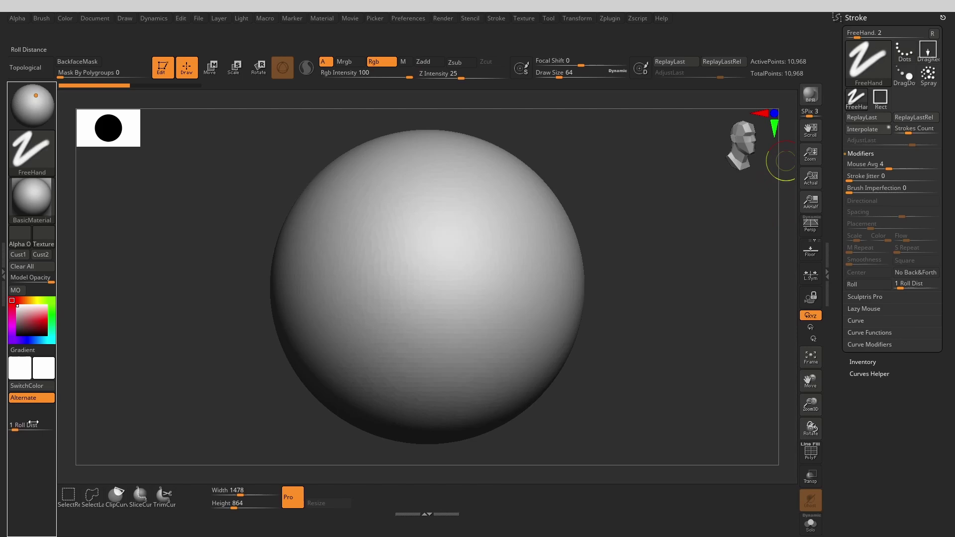
{"action": "left_click_drag", "start_coordinate": [914, 128], "coordinate": [25, 444], "text": "ctrl+alt"}
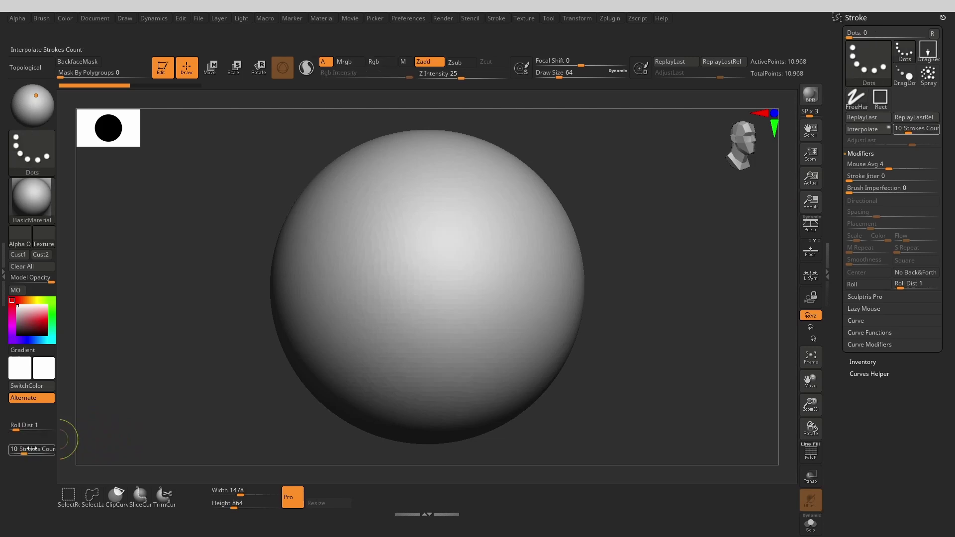
{"action": "mouse_move", "coordinate": [27, 447]}
{"action": "left_mouse_down", "text": "ctrl+alt"}
{"action": "mouse_move", "coordinate": [284, 411]}
{"action": "mouse_move", "coordinate": [411, 375]}
{"action": "left_mouse_up", "text": "ctrl+alt"}
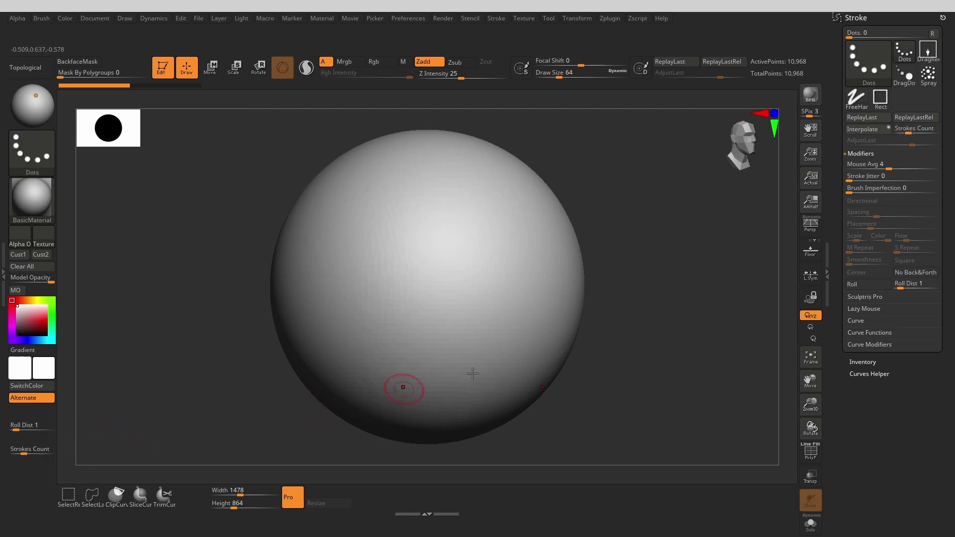
{"action": "left_click_drag", "start_coordinate": [865, 128], "coordinate": [27, 467], "text": "ctrl+alt"}
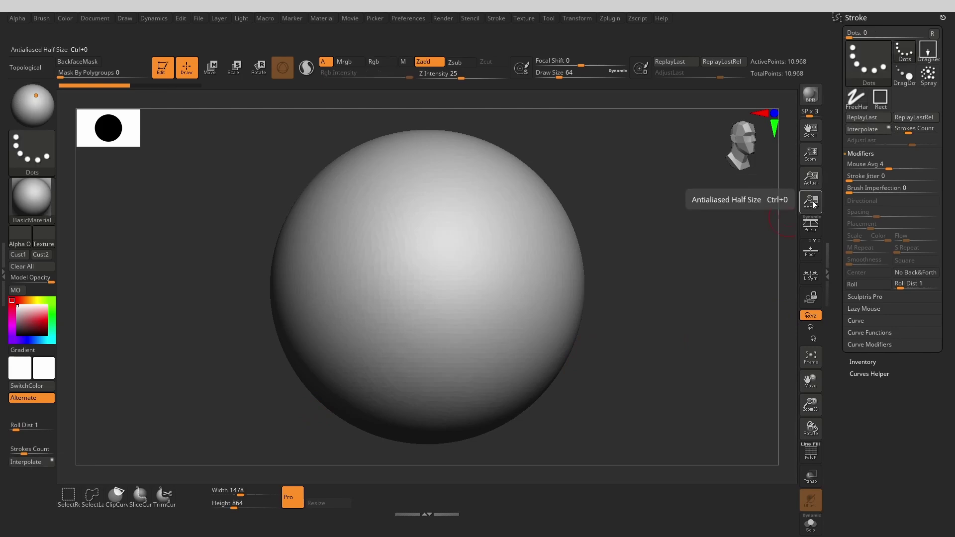
Remove the AAHalf, XYZ rotation, Frame, Move, Zoom3D and Rotate buttons from the view shelf beside the canvas.
{"action": "left_click_drag", "start_coordinate": [786, 199], "coordinate": [713, 182], "text": "ctrl+alt"}
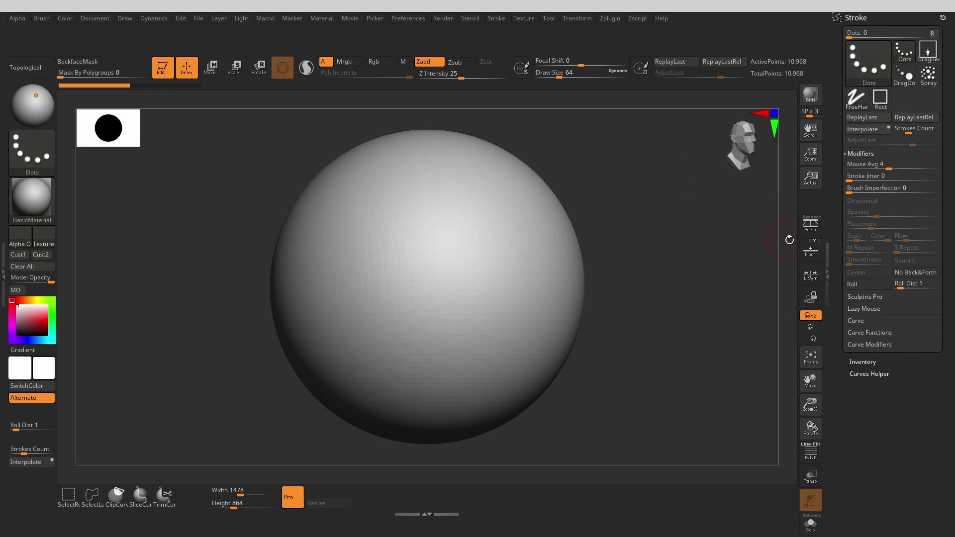
{"action": "left_click_drag", "start_coordinate": [809, 315], "coordinate": [690, 277], "text": "ctrl+alt"}
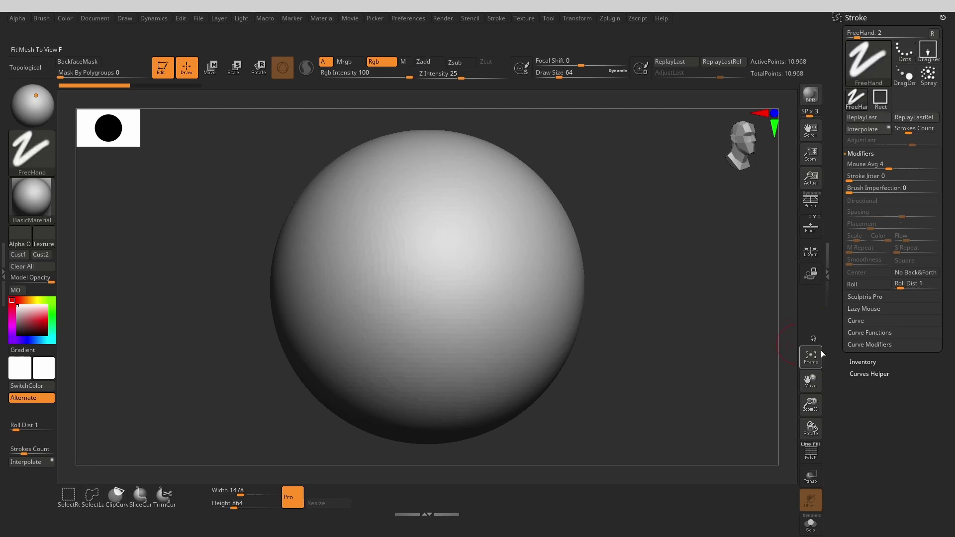
{"action": "left_click_drag", "start_coordinate": [810, 357], "coordinate": [661, 331], "text": "ctrl+alt"}
{"action": "left_click_drag", "start_coordinate": [811, 378], "coordinate": [696, 365], "text": "ctrl+alt"}
{"action": "left_click_drag", "start_coordinate": [809, 404], "coordinate": [689, 365], "text": "ctrl+alt"}
{"action": "left_click_drag", "start_coordinate": [809, 428], "coordinate": [696, 397], "text": "ctrl+alt"}
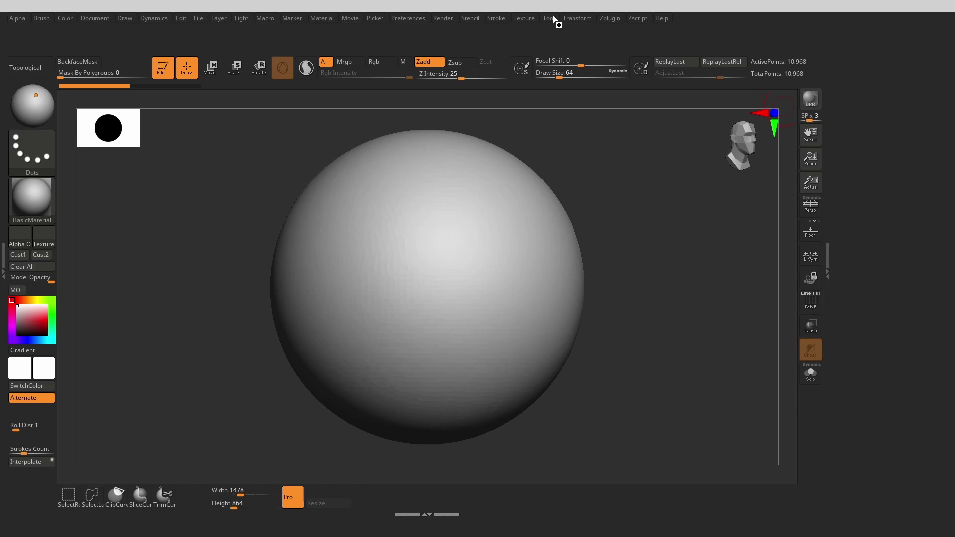
Dock the Tool palette and place the ZRemesher, KeepGroups and Target Polygons Count controls on the shelf beneath the canvas.
{"action": "left_click", "coordinate": [553, 18]}
{"action": "left_click", "coordinate": [545, 29]}
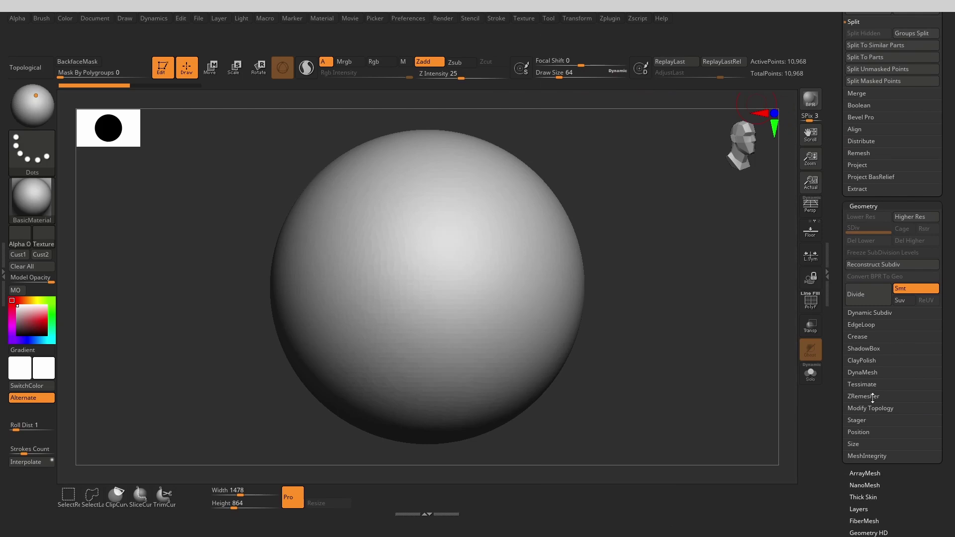
{"action": "left_click", "coordinate": [872, 399]}
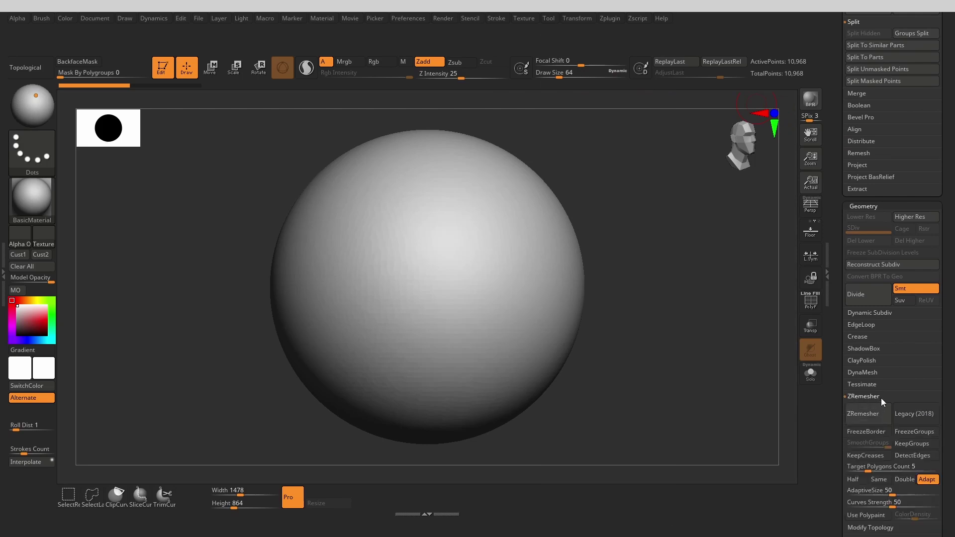
{"action": "mouse_move", "coordinate": [868, 413]}
{"action": "left_mouse_down", "text": "ctrl+alt"}
{"action": "mouse_move", "coordinate": [691, 513]}
{"action": "mouse_move", "coordinate": [672, 486]}
{"action": "left_mouse_up", "text": "ctrl+alt"}
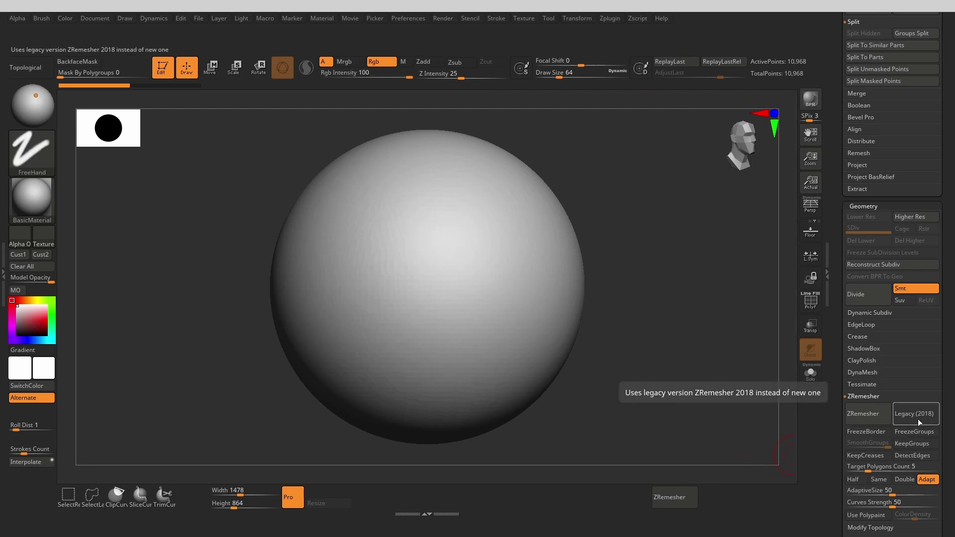
{"action": "mouse_move", "coordinate": [909, 443]}
{"action": "left_mouse_down", "text": "ctrl+alt"}
{"action": "mouse_move", "coordinate": [701, 502]}
{"action": "mouse_move", "coordinate": [716, 491]}
{"action": "left_mouse_up", "text": "ctrl+alt"}
{"action": "left_click_drag", "start_coordinate": [878, 466], "coordinate": [737, 500], "text": "ctrl+alt"}
Place the DynaMesh button with its Groups, Polish and Resolution controls between the Resize and ZRemesher buttons.
{"action": "left_click", "coordinate": [863, 355]}
{"action": "left_click_drag", "start_coordinate": [864, 373], "coordinate": [517, 493], "text": "ctrl+alt"}
{"action": "left_click_drag", "start_coordinate": [902, 369], "coordinate": [582, 493], "text": "ctrl+alt"}
{"action": "left_click_drag", "start_coordinate": [864, 391], "coordinate": [862, 390], "text": "ctrl+alt"}
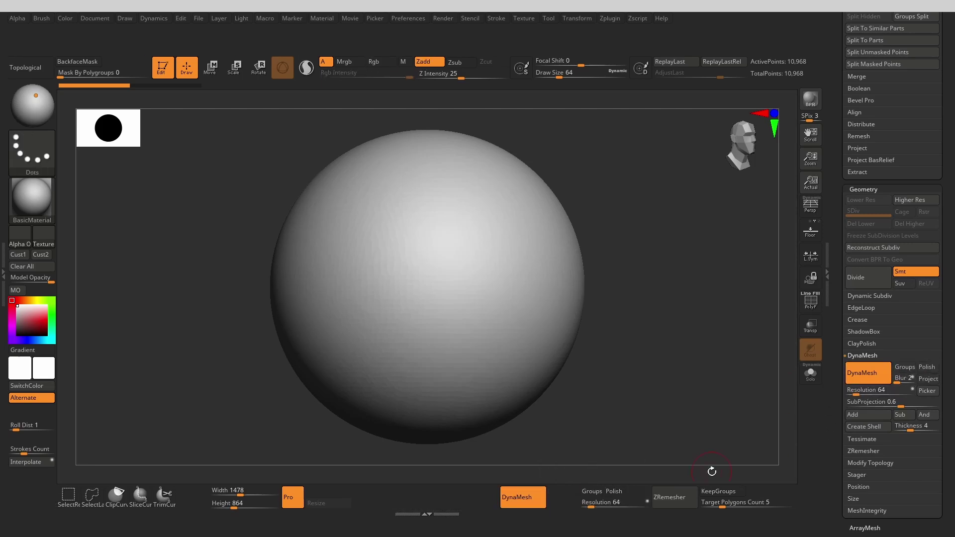
Move the DynaMesh button beside its Groups and Resolution controls and place Mirror And Weld, Close Holes and Del Hidden next to it beneath the canvas.
{"action": "left_click_drag", "start_coordinate": [520, 496], "coordinate": [553, 496], "text": "ctrl+alt"}
{"action": "left_click", "coordinate": [875, 355]}
{"action": "left_click", "coordinate": [871, 429]}
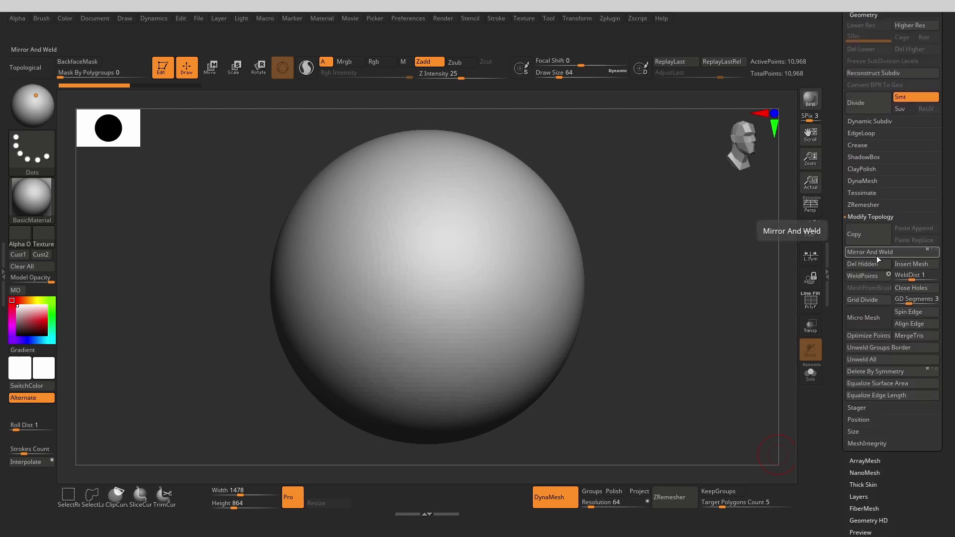
{"action": "left_click_drag", "start_coordinate": [869, 252], "coordinate": [483, 493], "text": "ctrl+alt"}
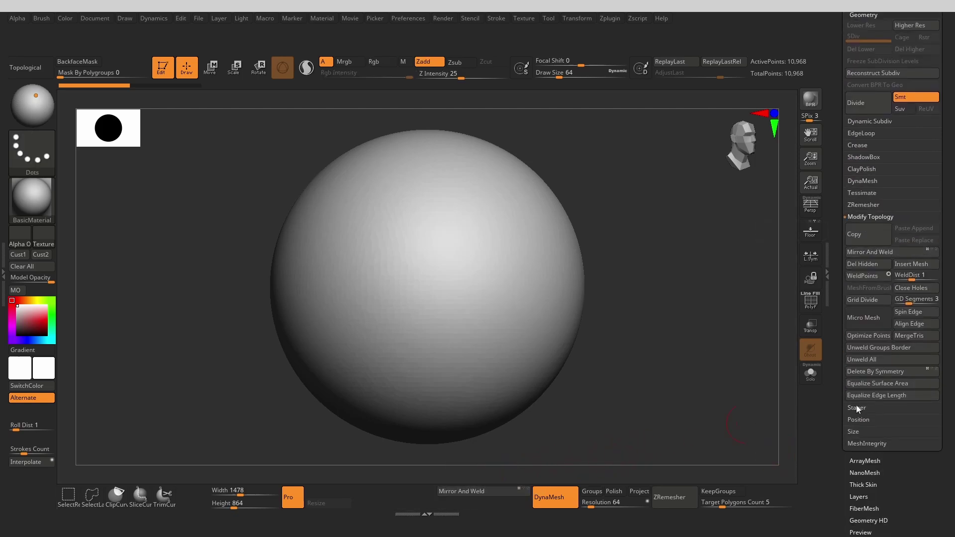
{"action": "left_click_drag", "start_coordinate": [914, 269], "coordinate": [462, 503], "text": "ctrl+alt"}
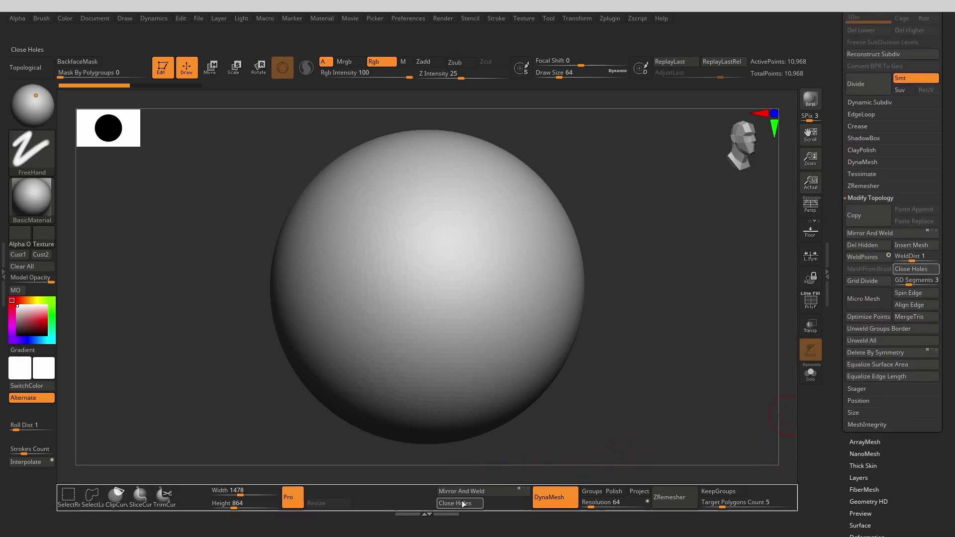
{"action": "left_click_drag", "start_coordinate": [867, 245], "coordinate": [507, 502], "text": "ctrl+alt"}
Place Groups Split and Split Hidden beside Close Holes and Mirror And Weld, and place the Polygroups Auto Groups button above Resize.
{"action": "left_click", "coordinate": [863, 203]}
{"action": "left_click_drag", "start_coordinate": [948, 236], "coordinate": [932, 320]}
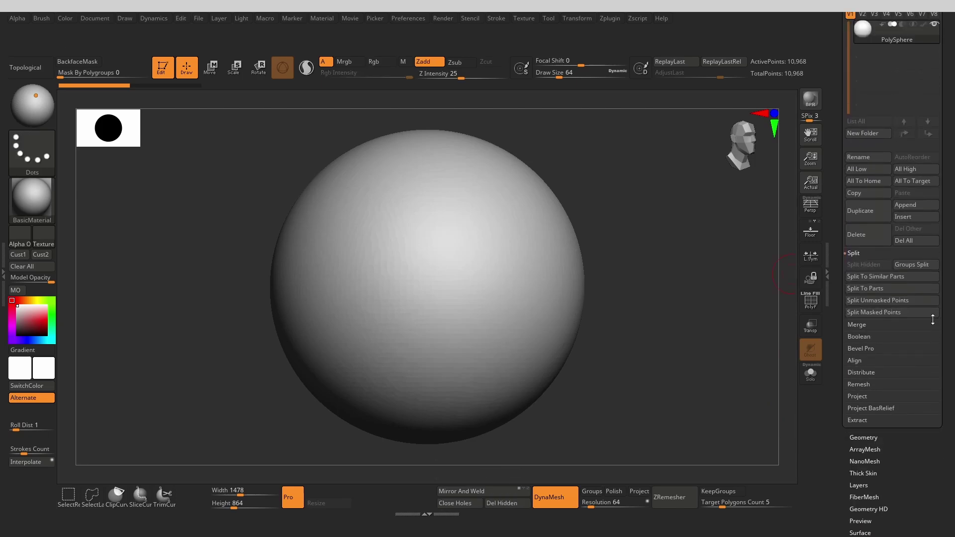
{"action": "mouse_move", "coordinate": [913, 263]}
{"action": "left_mouse_down", "text": "ctrl+alt"}
{"action": "mouse_move", "coordinate": [393, 471]}
{"action": "mouse_move", "coordinate": [406, 502]}
{"action": "left_mouse_up", "text": "ctrl+alt"}
{"action": "left_click_drag", "start_coordinate": [867, 264], "coordinate": [408, 492], "text": "ctrl+alt"}
{"action": "left_click_drag", "start_coordinate": [875, 502], "coordinate": [869, 426]}
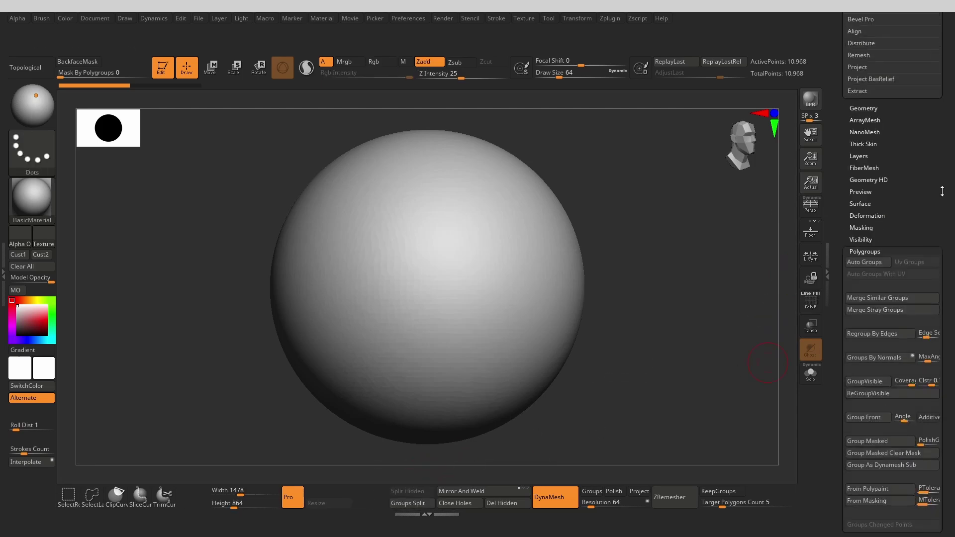
{"action": "left_click_drag", "start_coordinate": [942, 191], "coordinate": [942, 162]}
{"action": "left_click_drag", "start_coordinate": [864, 233], "coordinate": [334, 491], "text": "ctrl+alt"}
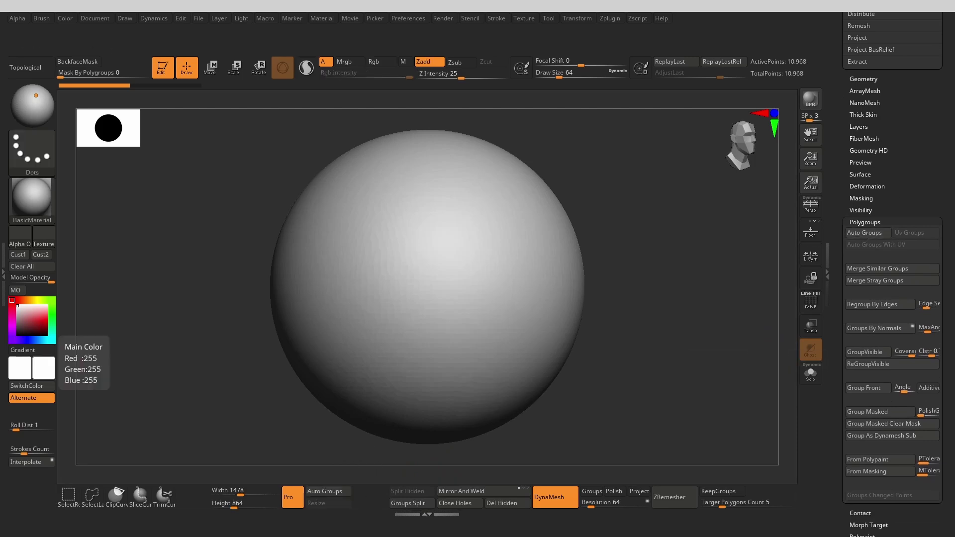
Disable interface customization and save the interface configuration under the CustomUserInterface2022_Tutorial name with a 2 added.
{"action": "left_click", "coordinate": [413, 19]}
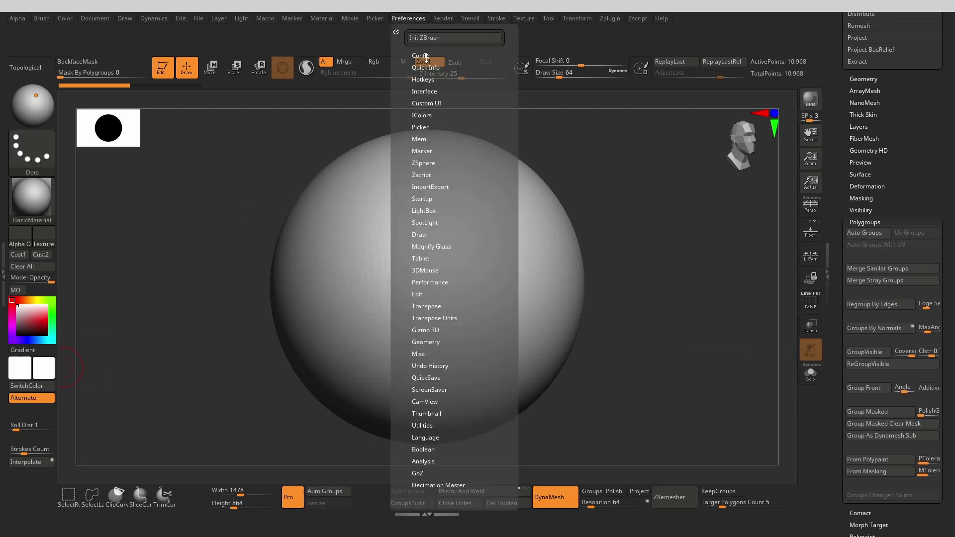
{"action": "left_click", "coordinate": [446, 114]}
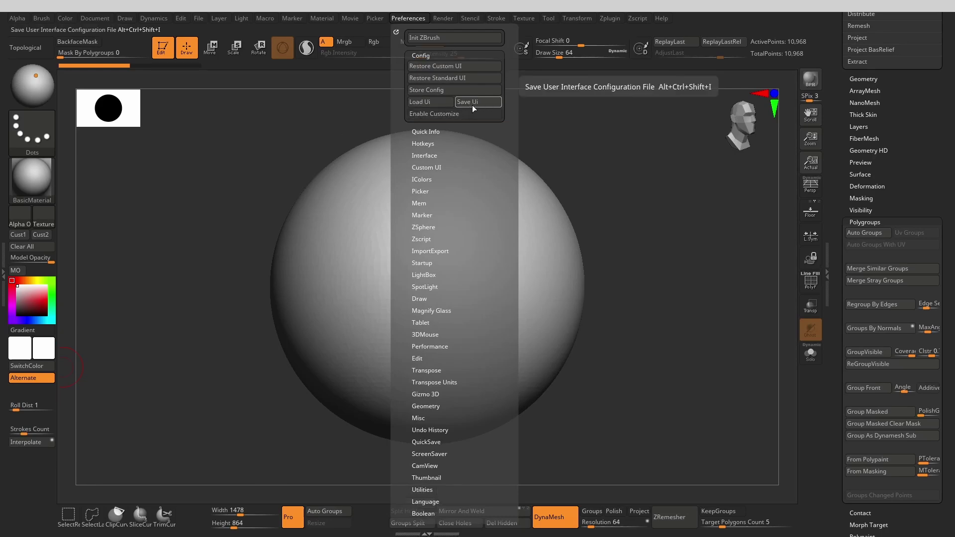
{"action": "left_click", "coordinate": [473, 102]}
{"action": "left_click", "coordinate": [203, 132]}
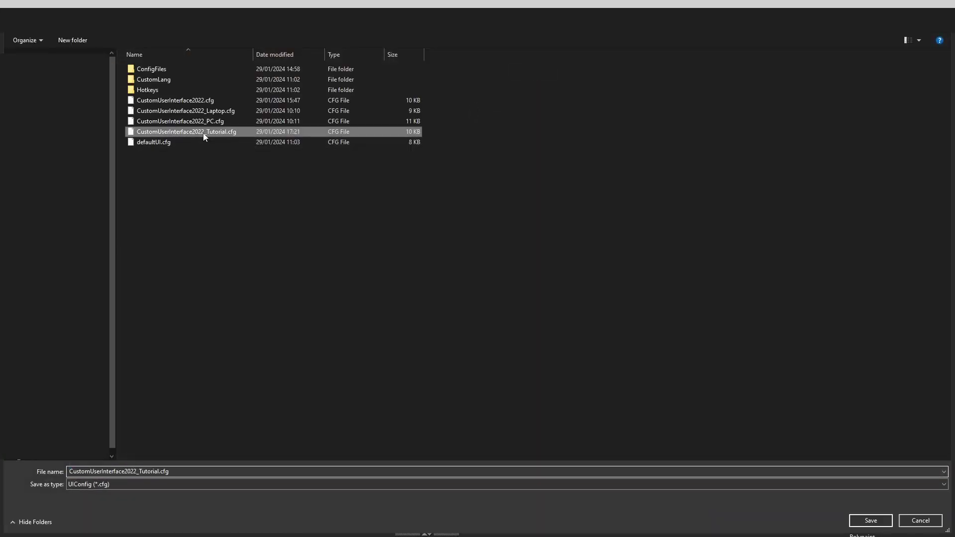
{"action": "left_click", "coordinate": [161, 470]}
{"action": "type", "text": "2"}
{"action": "key", "text": "Return"}
{"action": "left_click", "coordinate": [543, 311]}
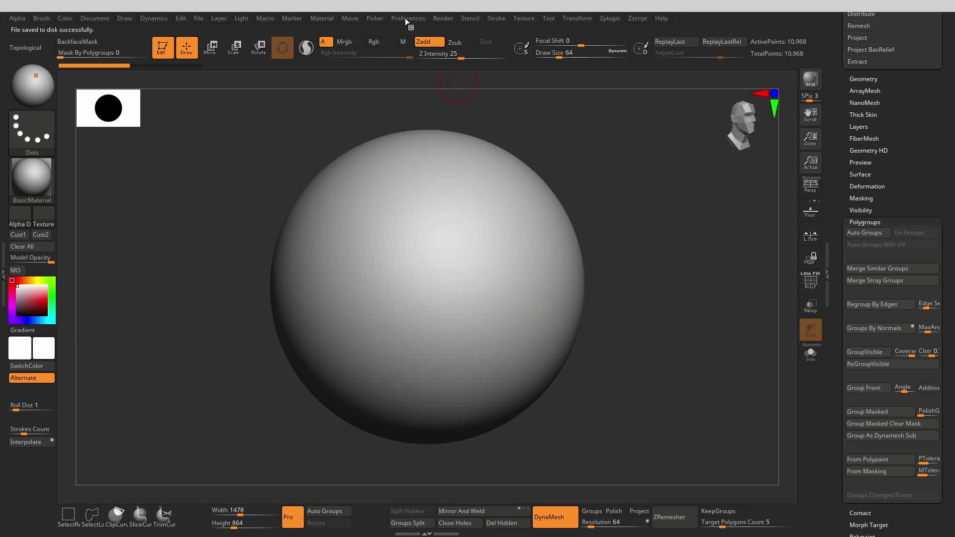
Store the current configuration as the one loaded at every startup.
{"action": "left_click", "coordinate": [405, 18]}
{"action": "left_click", "coordinate": [432, 89]}
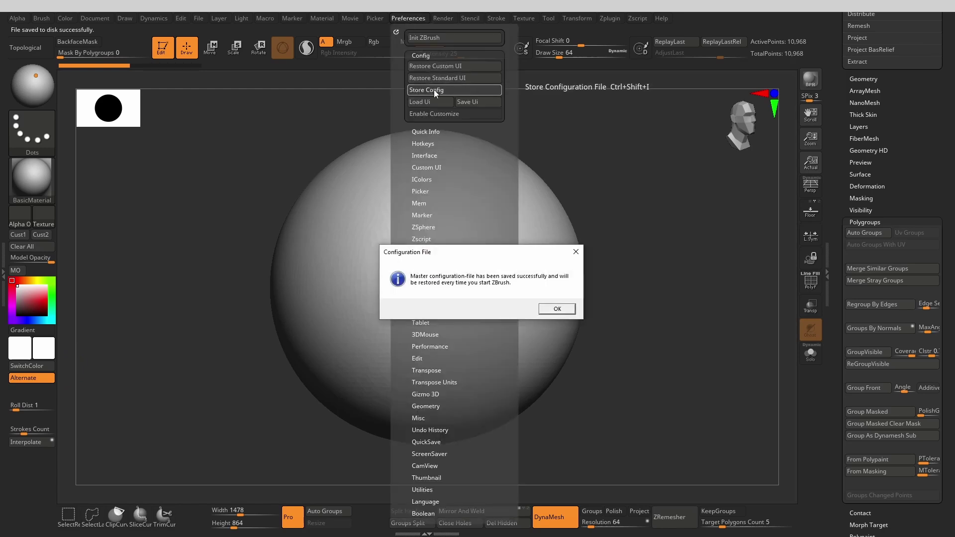
{"action": "left_click", "coordinate": [558, 311]}
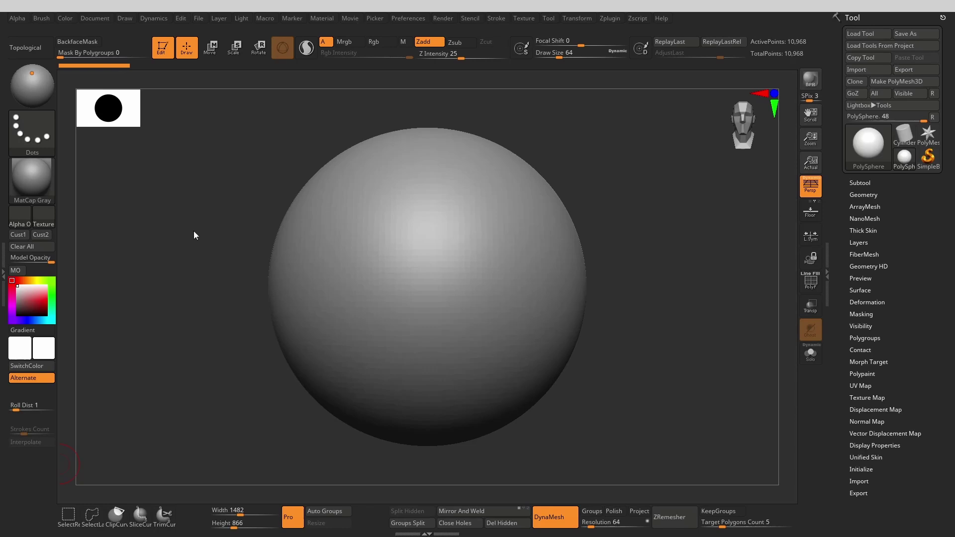
Reduce the interface's Buttons Size and restart ZBrush to apply it.
{"action": "left_click", "coordinate": [396, 19]}
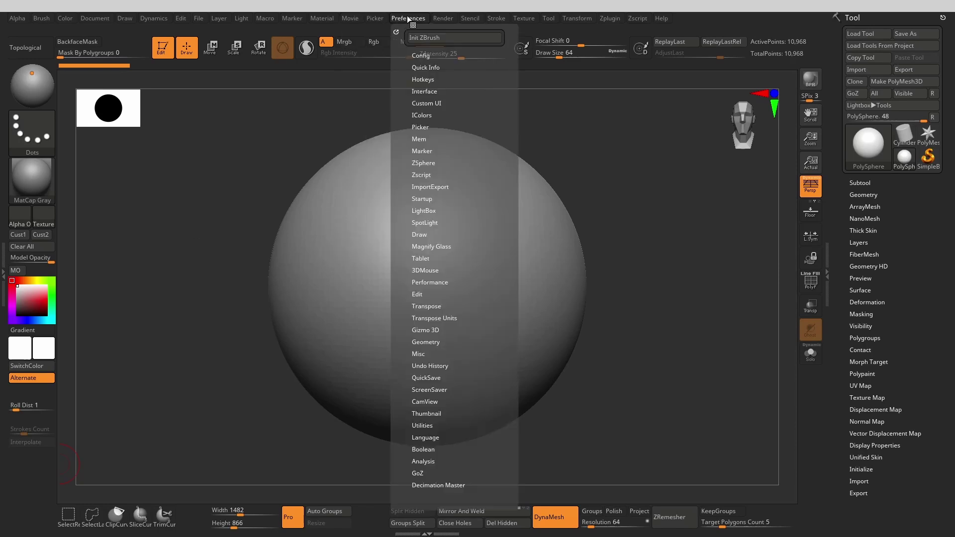
{"action": "left_click", "coordinate": [424, 91]}
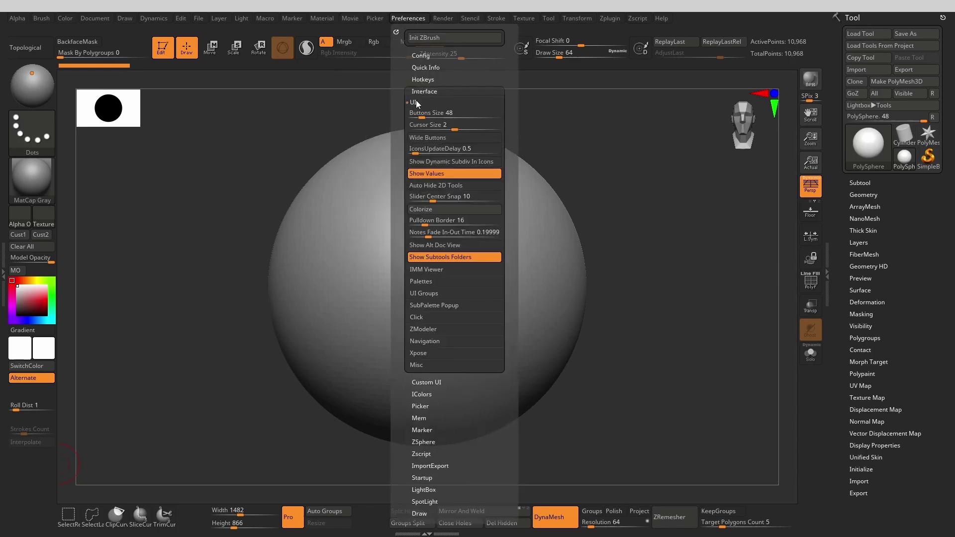
{"action": "left_click", "coordinate": [442, 117]}
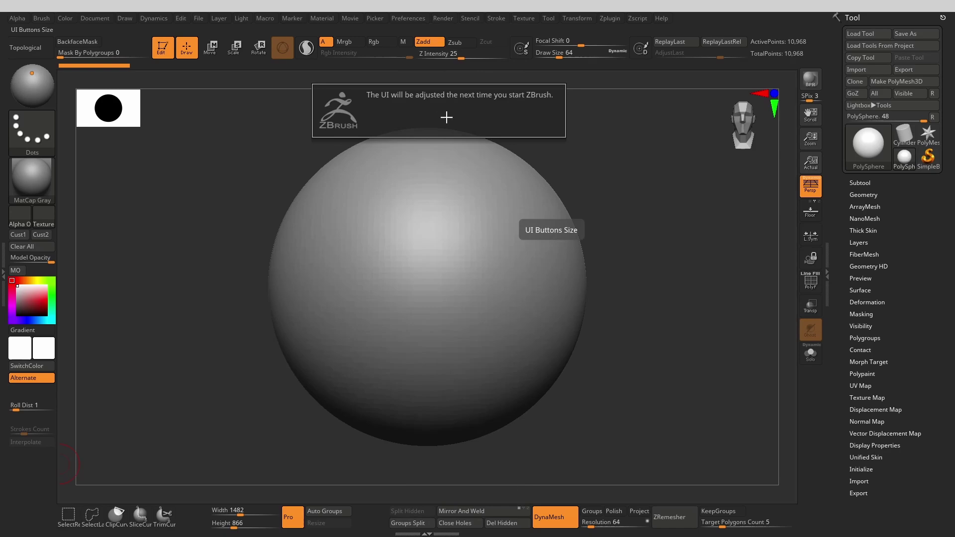
{"action": "key", "text": "alt+F4"}
{"action": "left_click", "coordinate": [493, 309]}
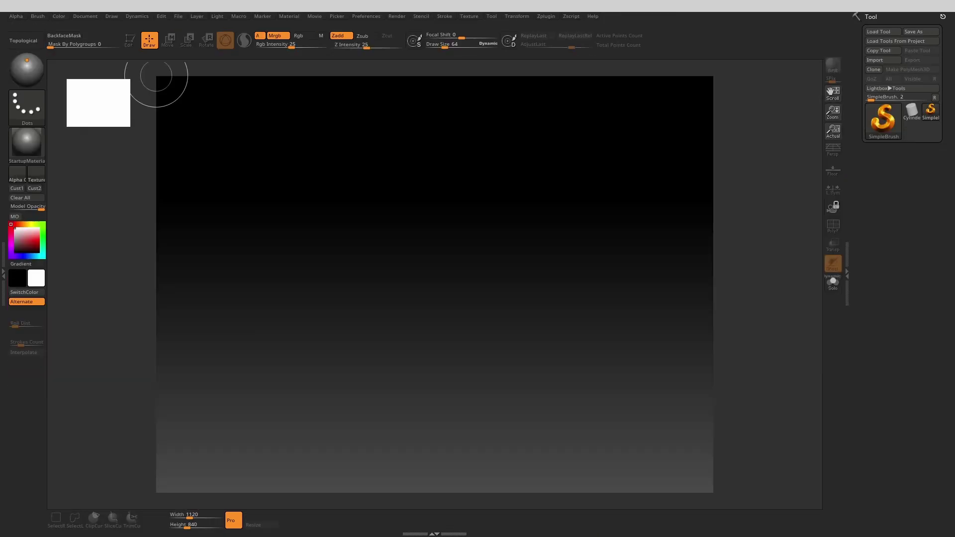